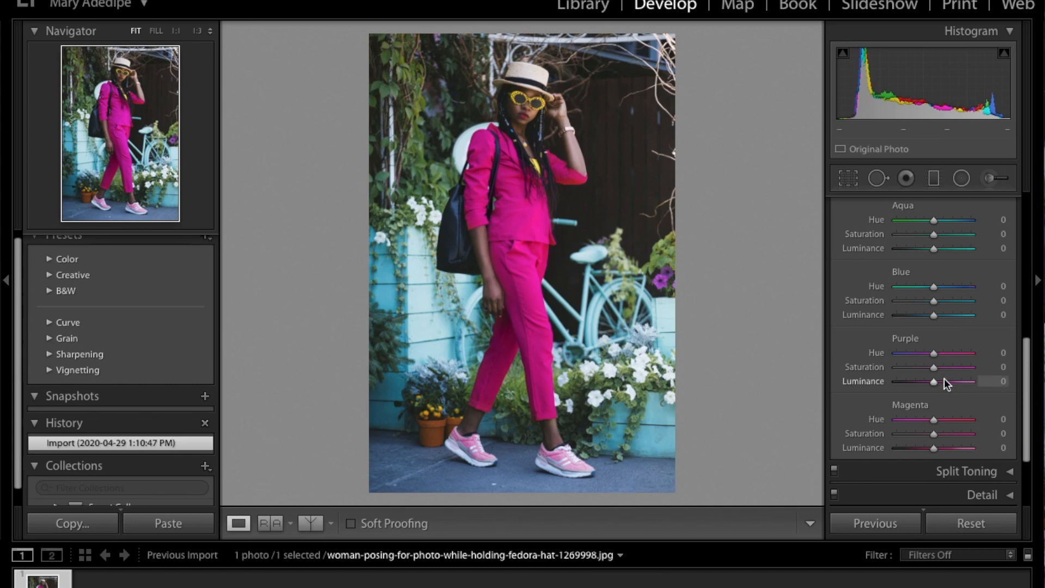
Try shifting the Magenta hue towards both extremes, and reset the Magenta hue and saturation to 0
left_click_drag(935, 420, 890, 416)
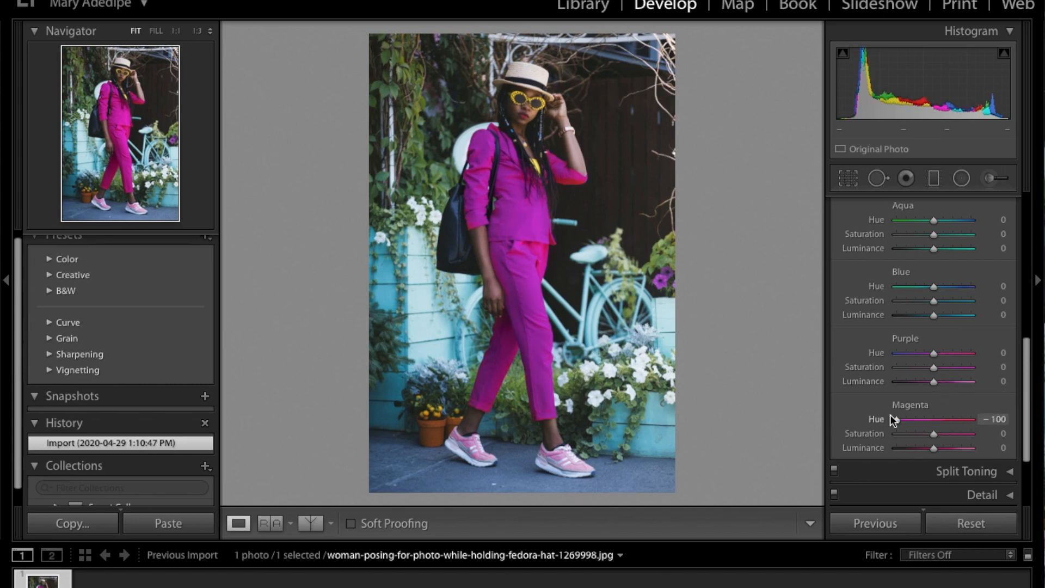
left_click_drag(889, 415, 981, 417)
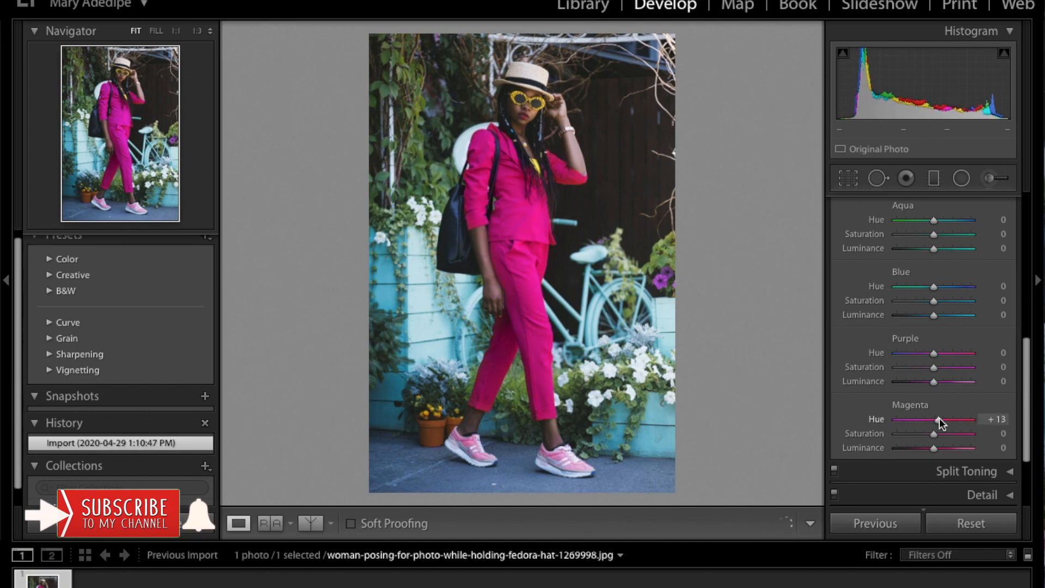
left_click_drag(934, 418, 908, 428)
double_click(880, 418)
double_click(876, 433)
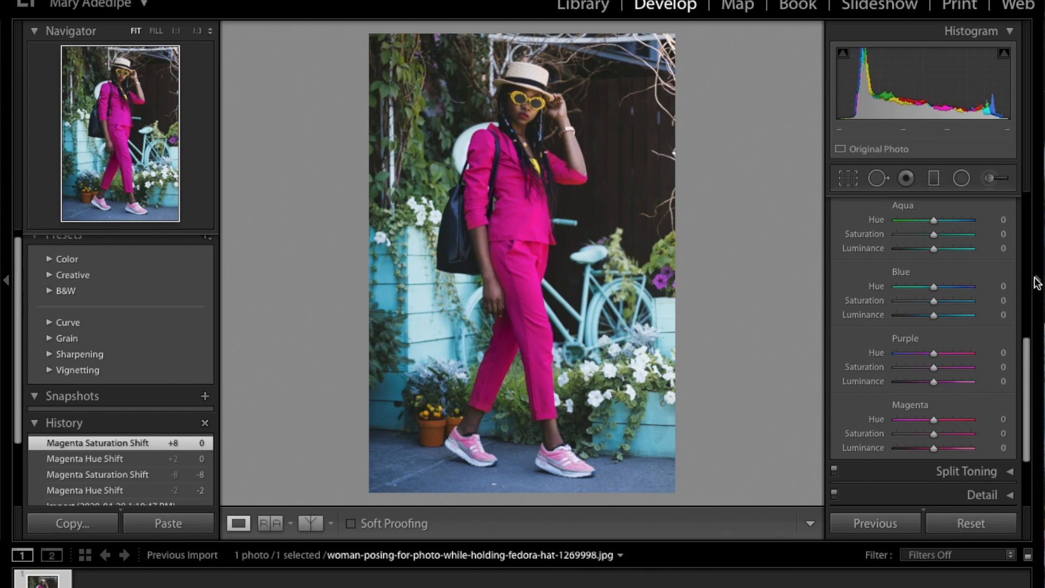
Start a new Adjustment Brush mask, paint over the jacket's lower front and waist, and check it by toggling the mask overlay
left_click(992, 181)
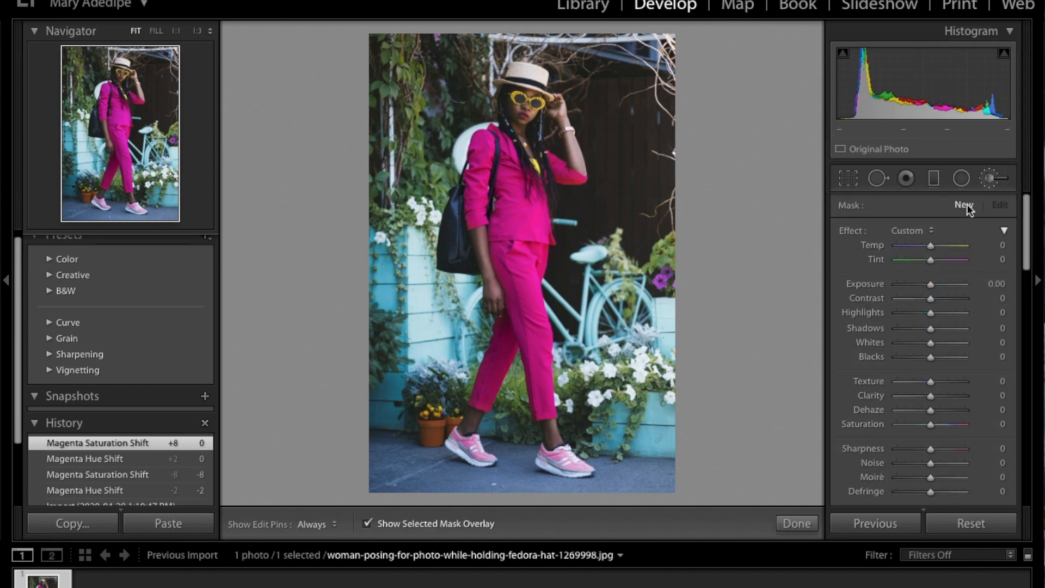
scroll(939, 289, "down", 2)
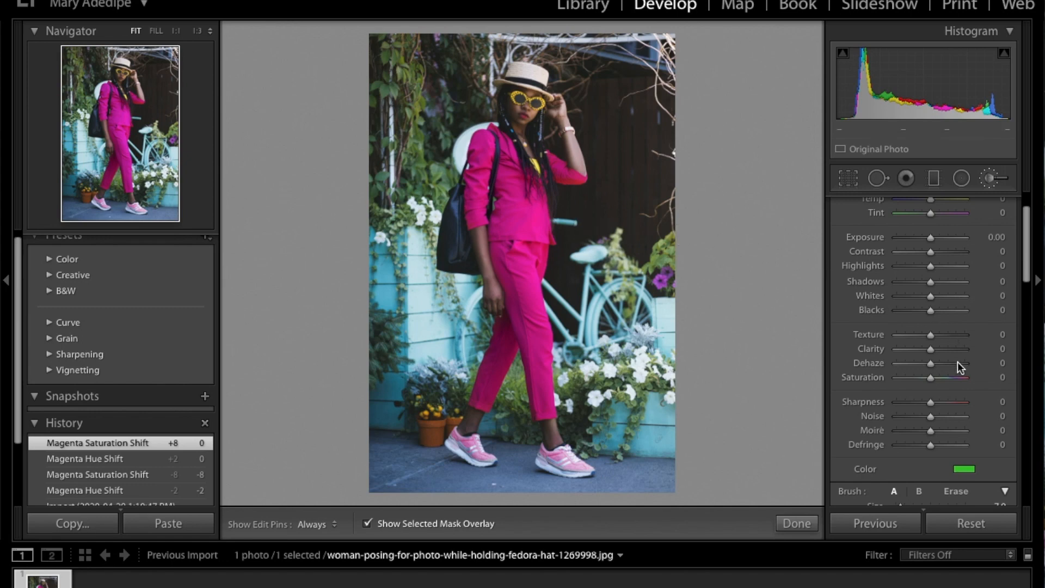
scroll(911, 395, "down", 3)
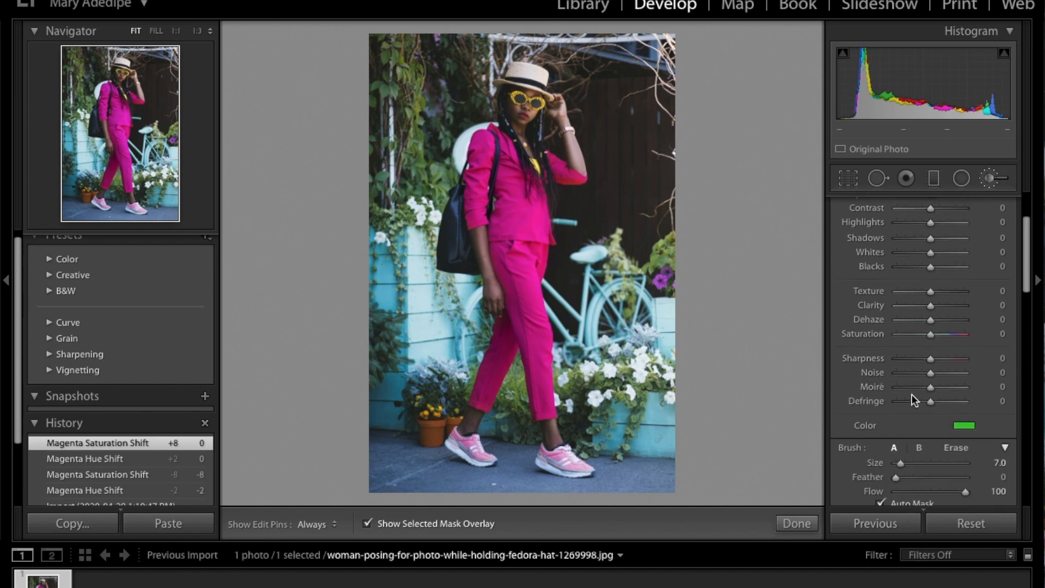
scroll(913, 397, "down", 5)
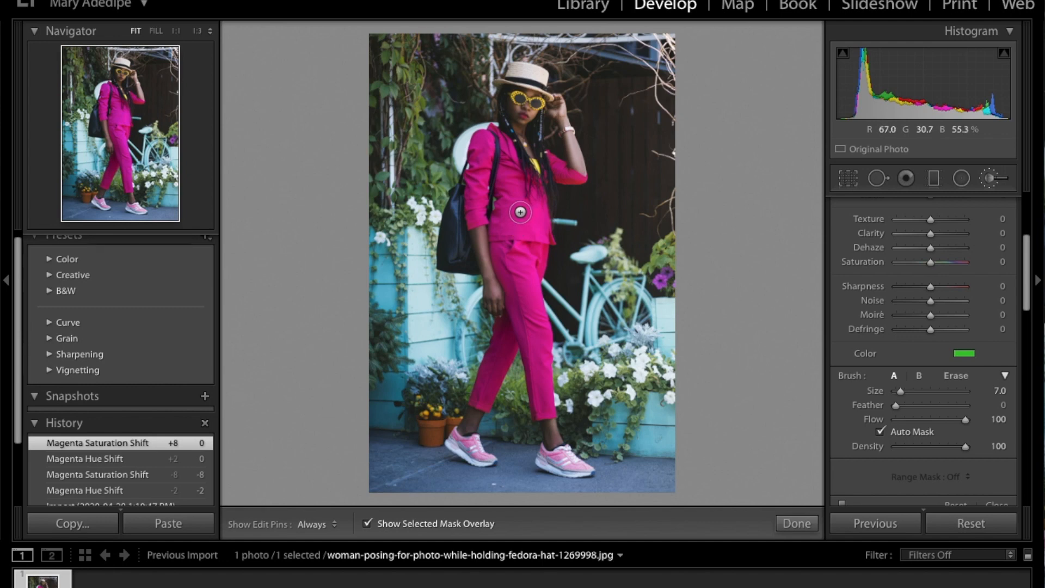
mouse_move(520, 211)
left_mouse_down()
mouse_move(529, 256)
mouse_move(518, 211)
mouse_move(513, 239)
mouse_move(518, 214)
mouse_move(513, 241)
left_mouse_up()
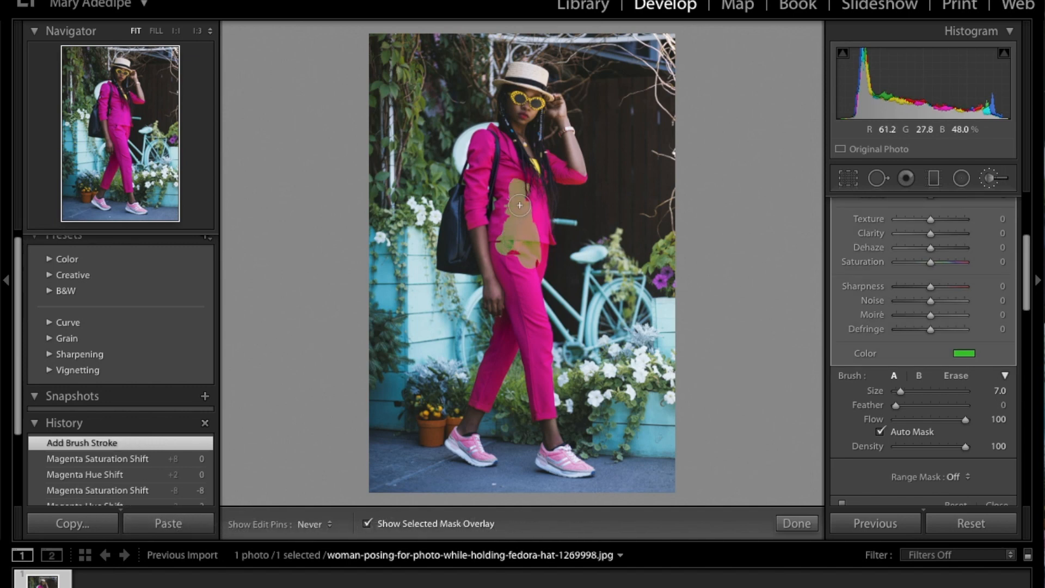
left_click(520, 202)
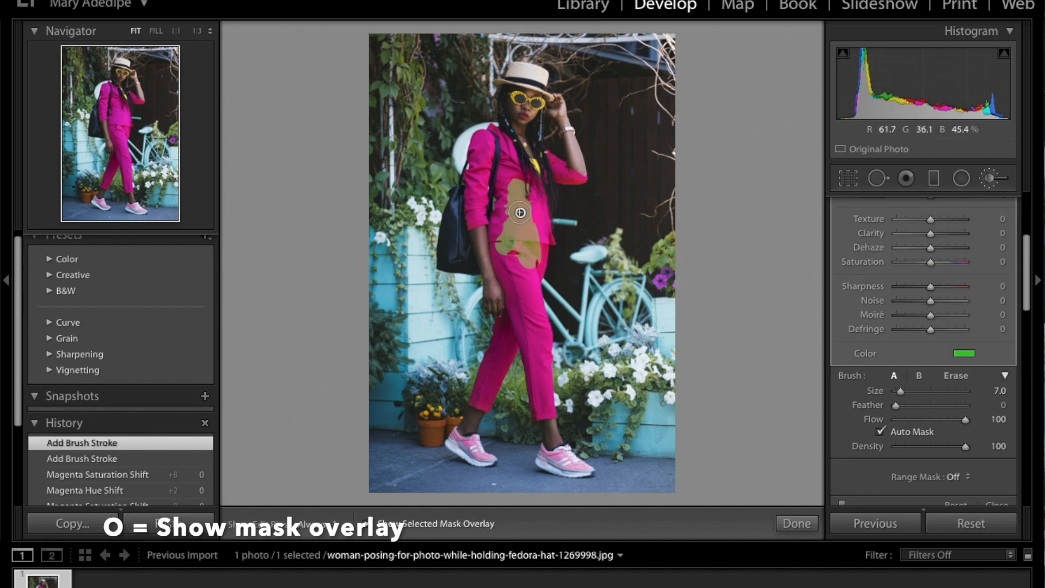
key("o")
key("o")
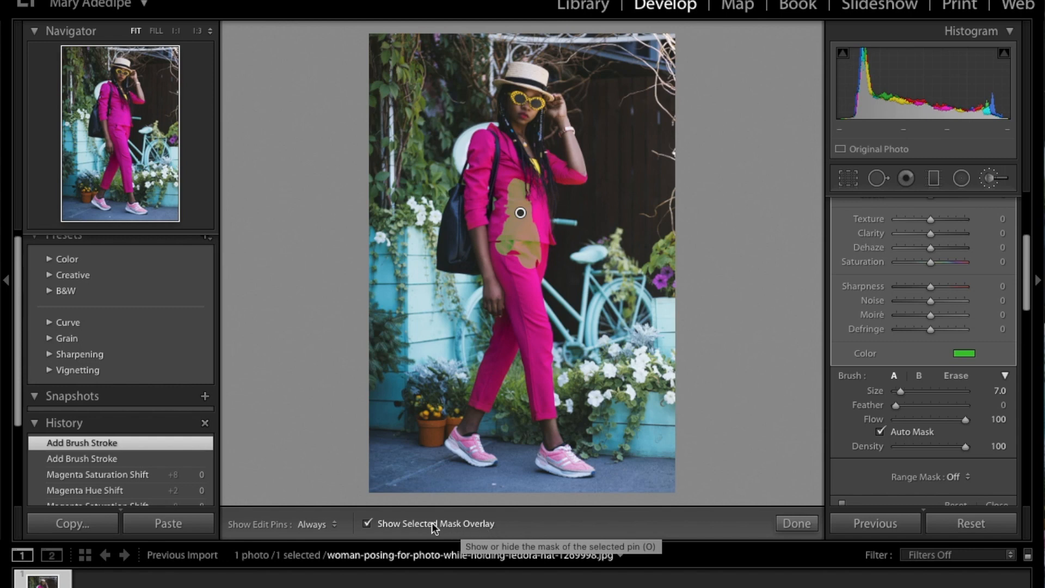
Extend the brush mask over the rest of the pink jacket, including the sleeves, and down both trouser legs
key("h")
mouse_move(513, 218)
left_mouse_down()
mouse_move(514, 167)
mouse_move(517, 182)
mouse_move(479, 141)
left_mouse_up()
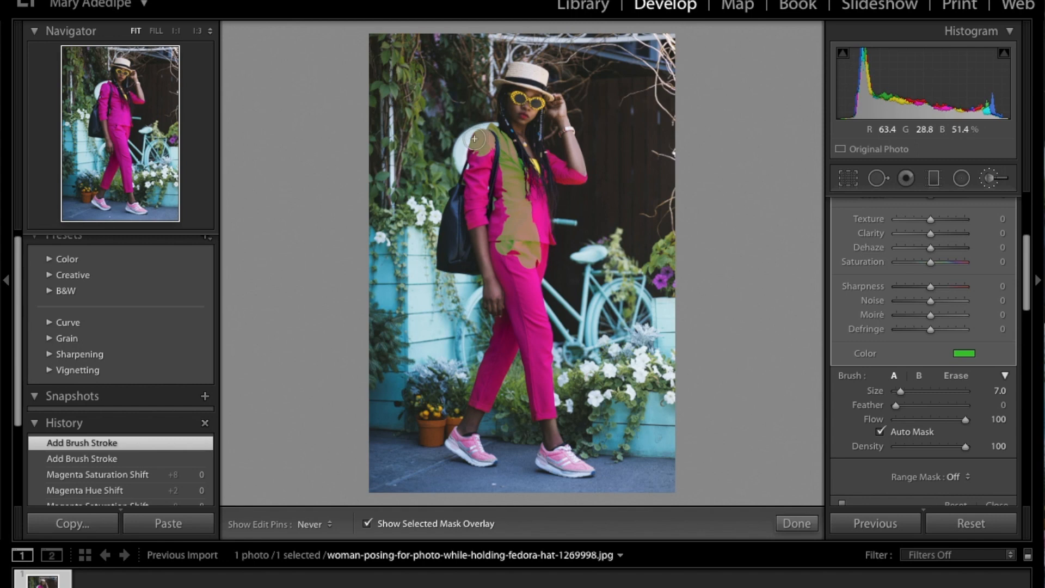
mouse_move(475, 139)
left_mouse_down()
mouse_move(471, 223)
mouse_move(528, 188)
mouse_move(549, 159)
left_mouse_up()
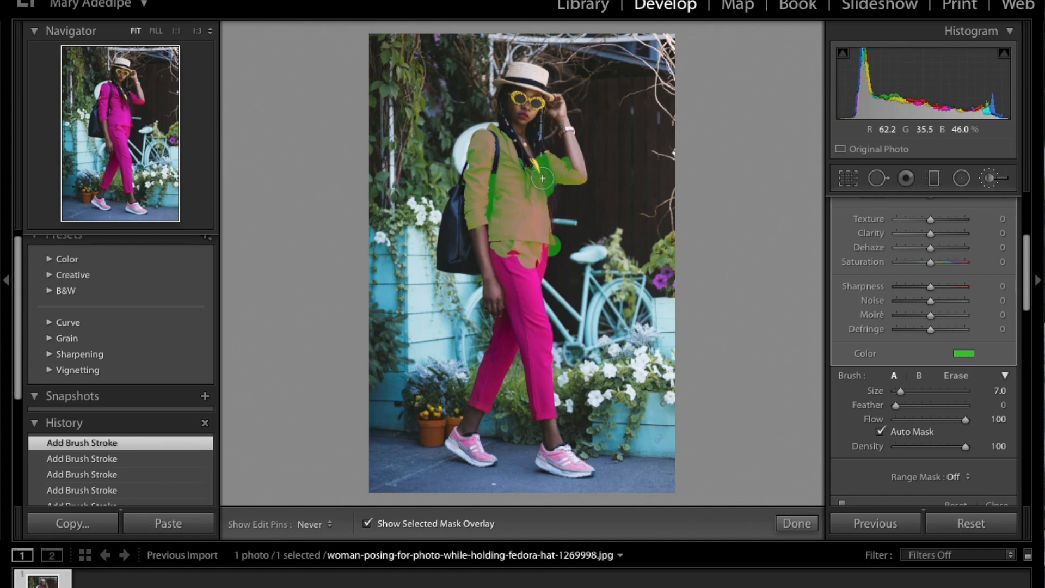
mouse_move(547, 229)
left_mouse_down()
mouse_move(499, 241)
mouse_move(538, 319)
mouse_move(506, 312)
mouse_move(484, 407)
mouse_move(539, 350)
mouse_move(546, 418)
left_mouse_up()
key("h")
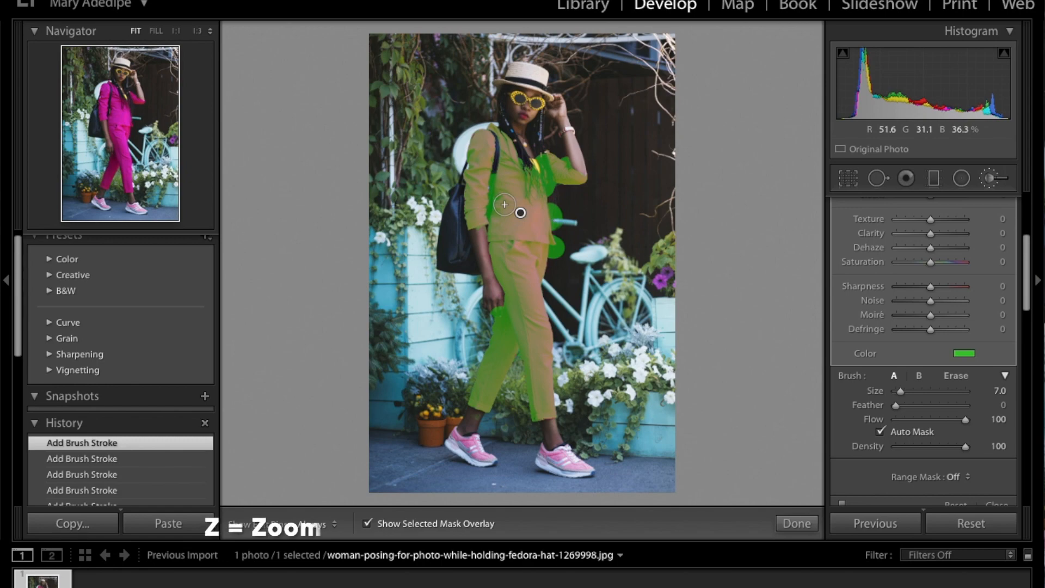
Paint the missed pink spots on the jacket's shoulder and collar into the mask at 1:1 magnification
key("z")
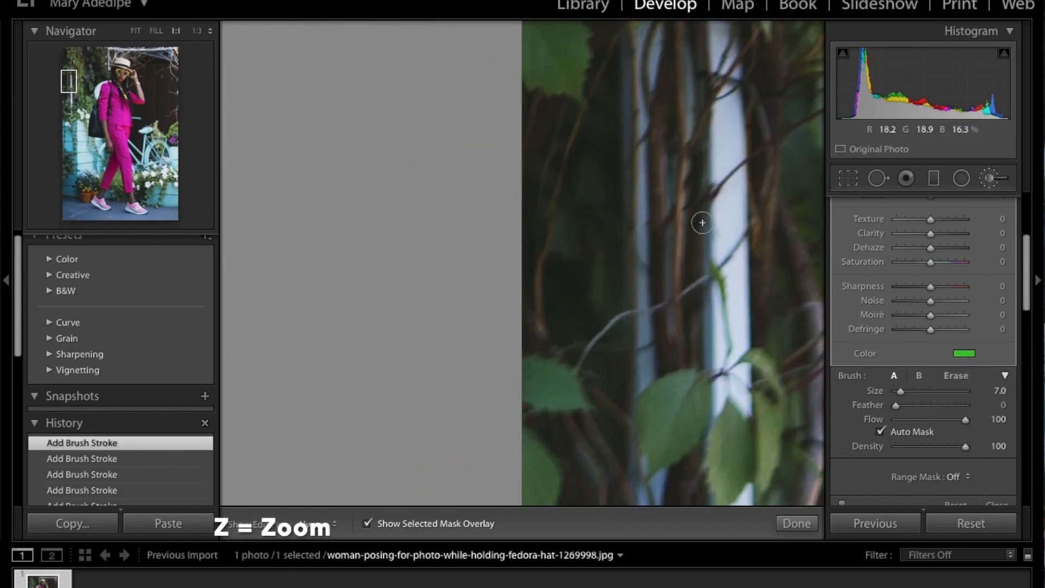
left_click_drag(702, 223, 587, 226)
left_click_drag(679, 243, 291, 243)
left_click_drag(599, 226, 375, 235)
key("h")
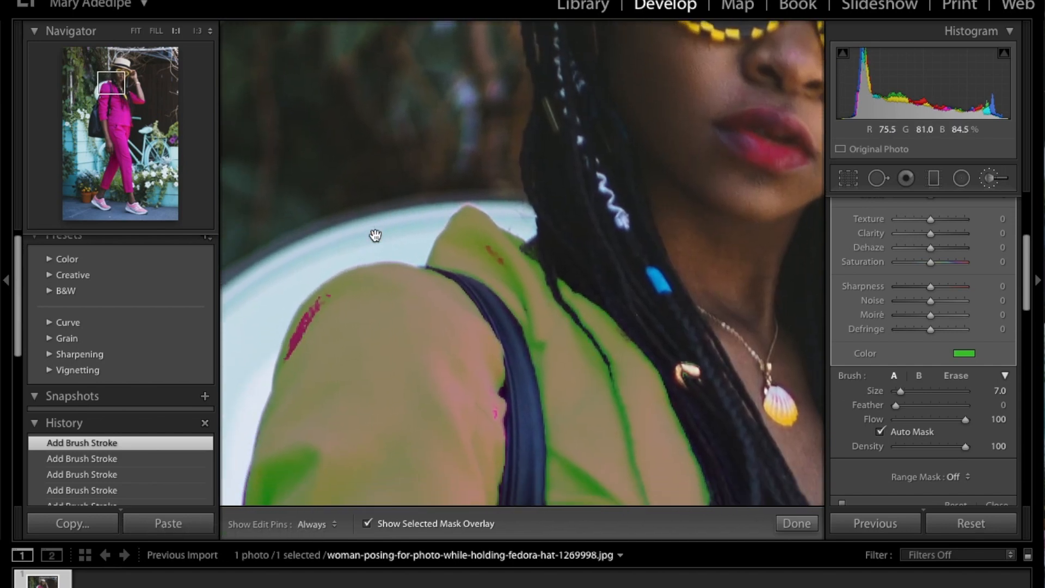
left_click_drag(311, 310, 294, 336)
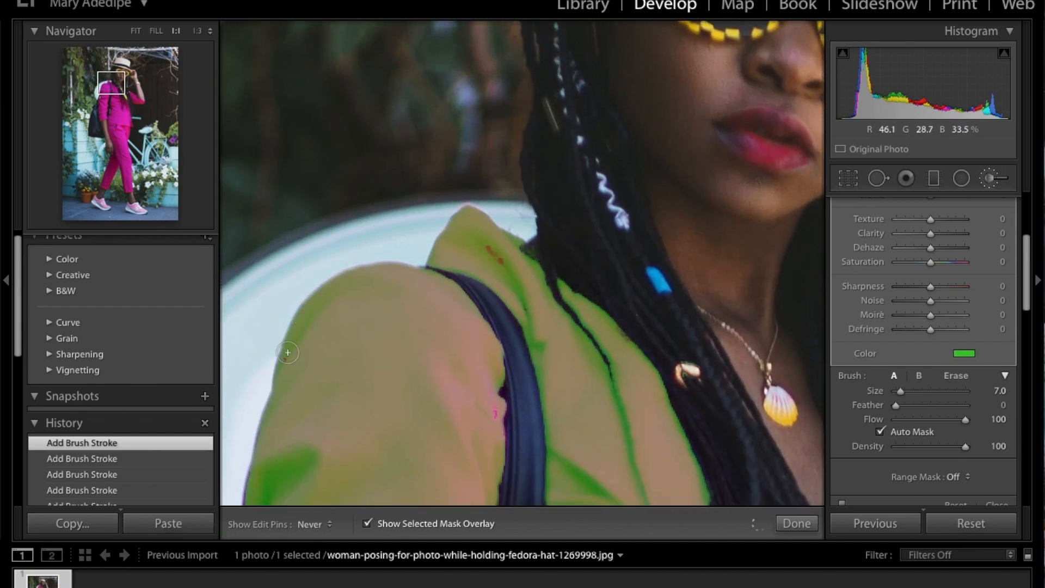
left_click(494, 255)
Shrink and enlarge the brush over the bag strap area, ending at a size of 14
scroll(556, 385, "up", 6)
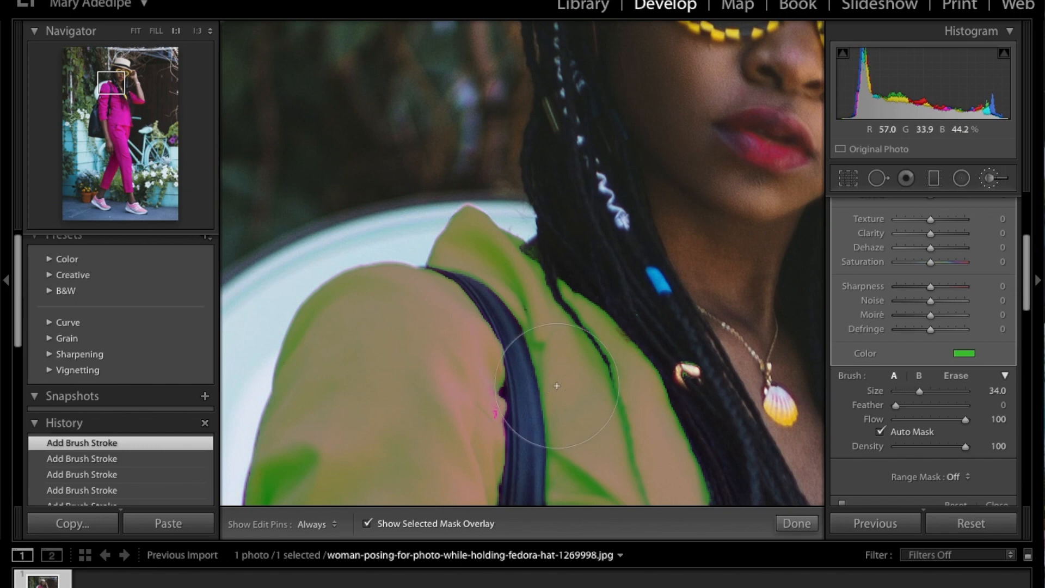
scroll(556, 386, "down", 10)
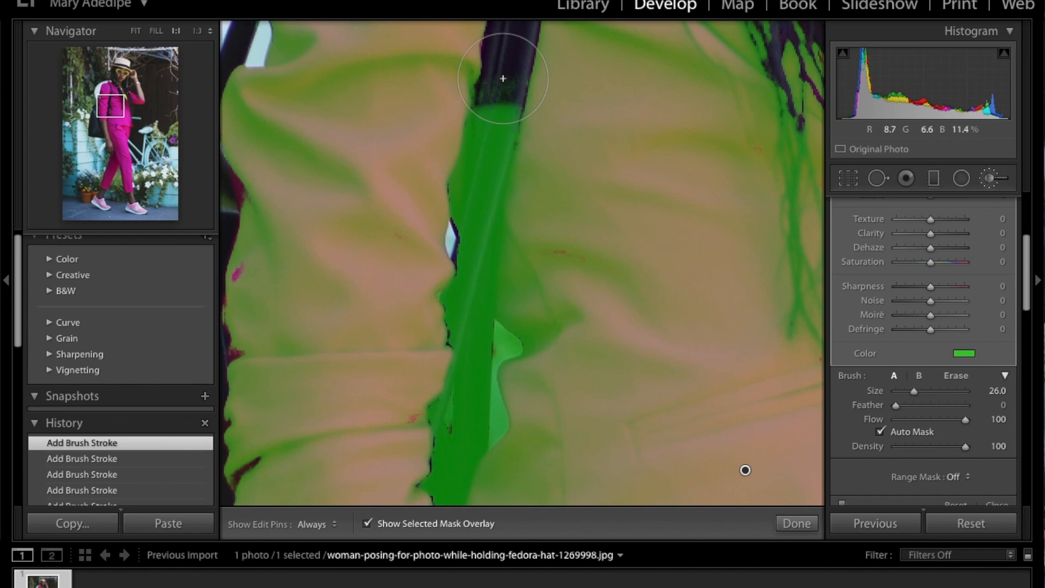
key("bracketleft")
key("bracketleft")
key("bracketleft")
key("bracketleft")
key("bracketleft")
key("bracketleft")
key("bracketleft")
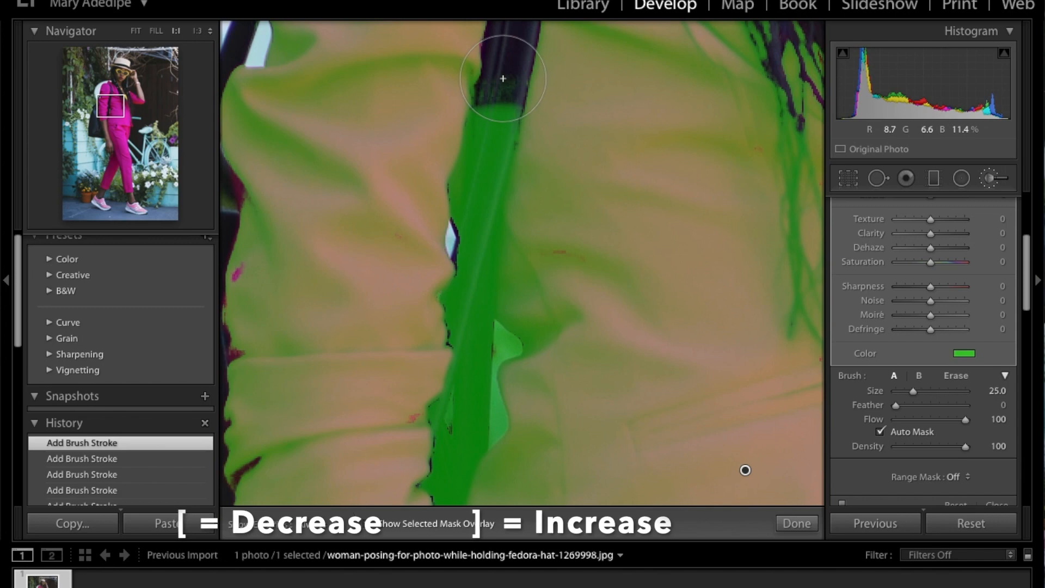
key("bracketleft")
key("bracketleft")
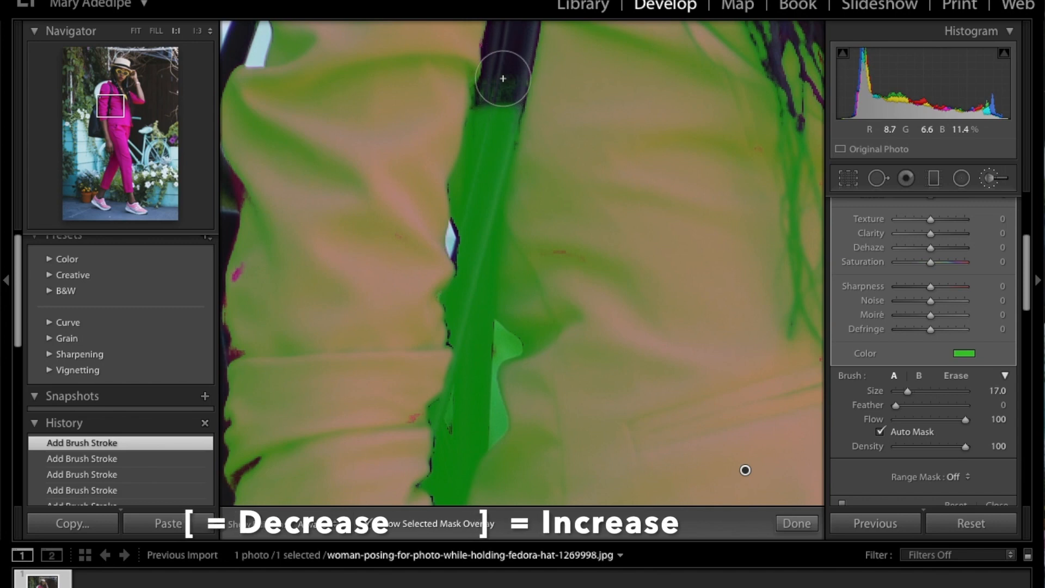
key("bracketright")
key("bracketright")
key("bracketright")
key("bracketright")
key("bracketright")
key("bracketright")
key("bracketright")
key("bracketright")
key("bracketright")
key("bracketright")
key("bracketright")
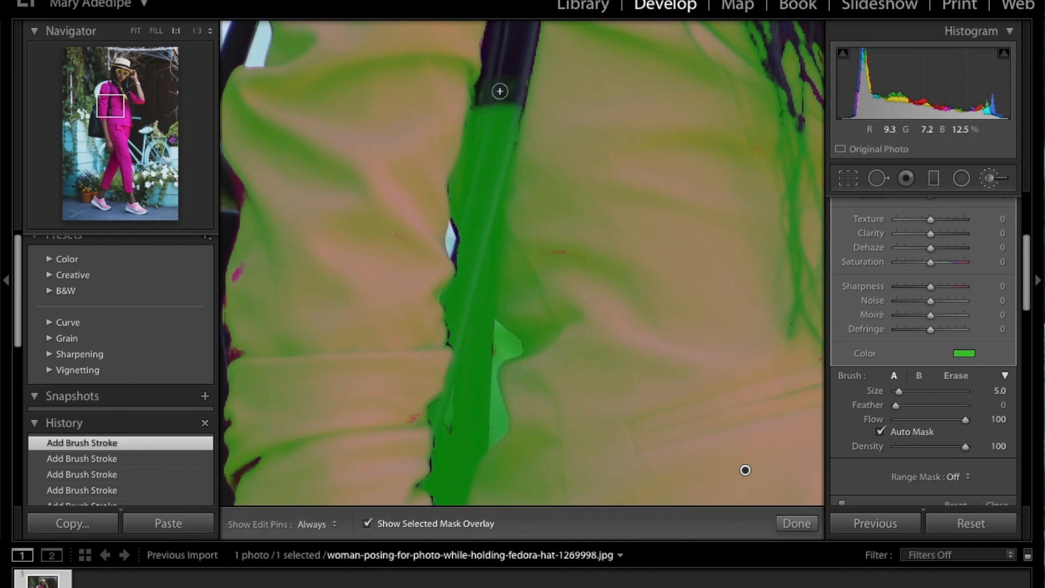
key("bracketleft")
key("bracketleft")
key("bracketleft")
key("bracketleft")
key("bracketleft")
key("bracketleft")
key("bracketleft")
key("bracketleft")
key("bracketleft")
key("bracketleft")
key("bracketleft")
key("bracketleft")
key("bracketleft")
key("bracketleft")
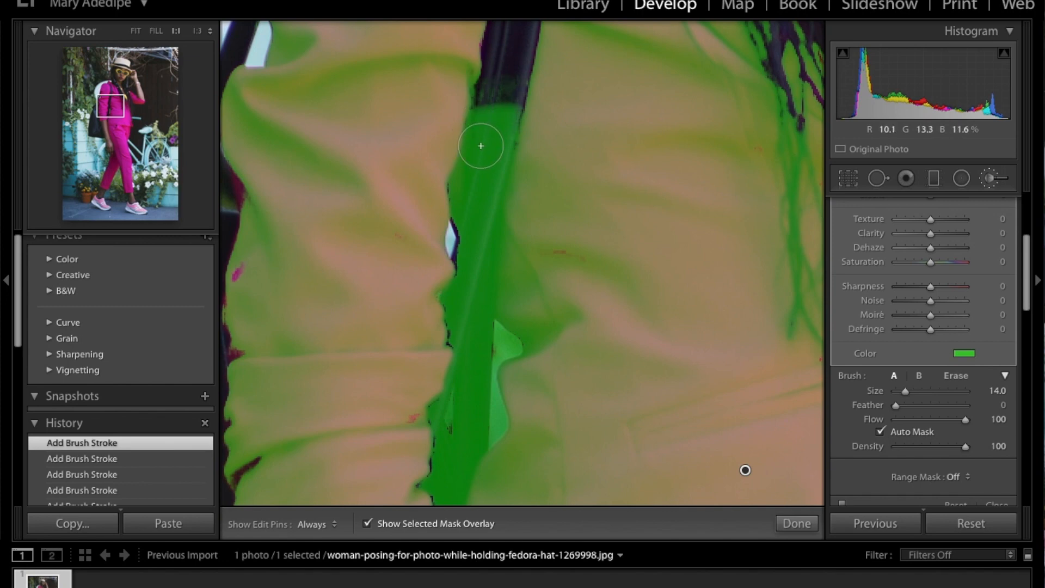
Erase the mask from the black bag strap and paint the missed edge along the trouser hem into the mask
key("alt")
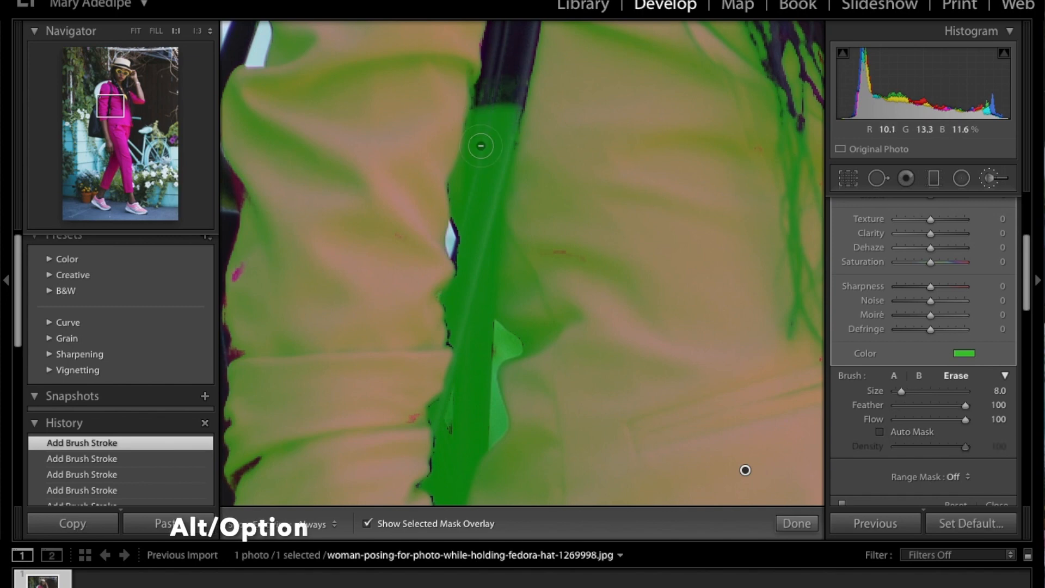
mouse_move(480, 144)
left_mouse_down()
mouse_move(490, 152)
mouse_move(504, 98)
mouse_move(497, 115)
mouse_move(496, 80)
mouse_move(474, 123)
mouse_move(469, 205)
mouse_move(459, 172)
mouse_move(493, 198)
mouse_move(476, 229)
mouse_move(477, 180)
mouse_move(468, 275)
mouse_move(457, 227)
mouse_move(475, 263)
mouse_move(473, 233)
mouse_move(460, 490)
left_mouse_up()
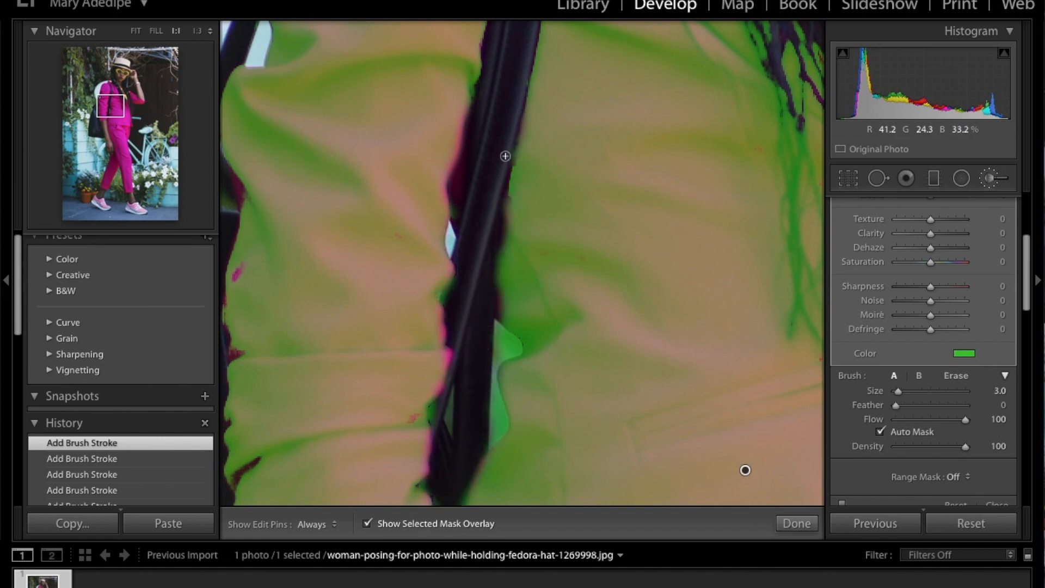
mouse_move(499, 319)
left_mouse_down()
mouse_move(499, 424)
mouse_move(518, 334)
left_mouse_up()
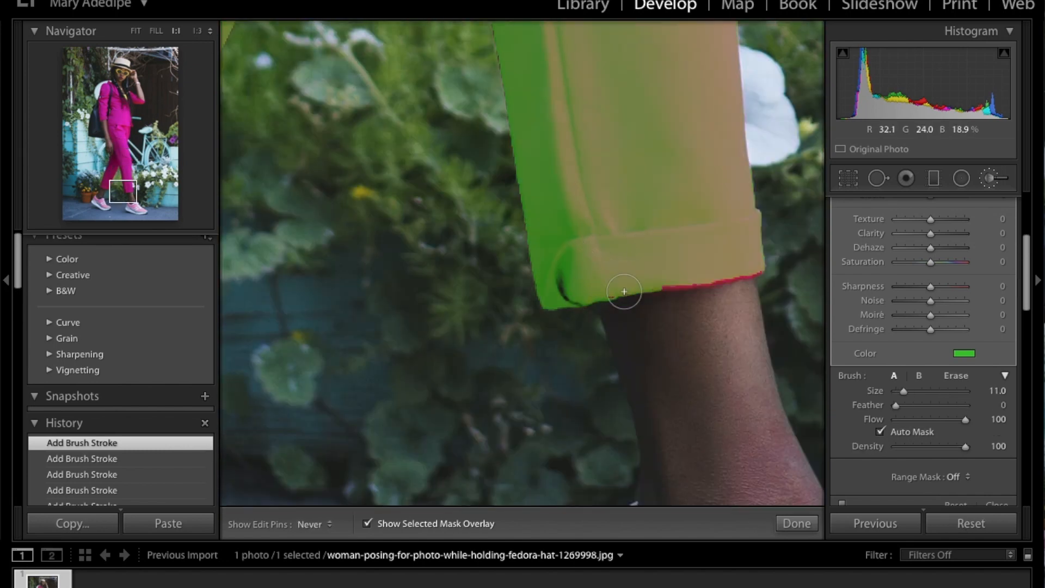
mouse_move(624, 294)
left_mouse_down()
mouse_move(729, 272)
mouse_move(672, 289)
mouse_move(718, 294)
left_mouse_up()
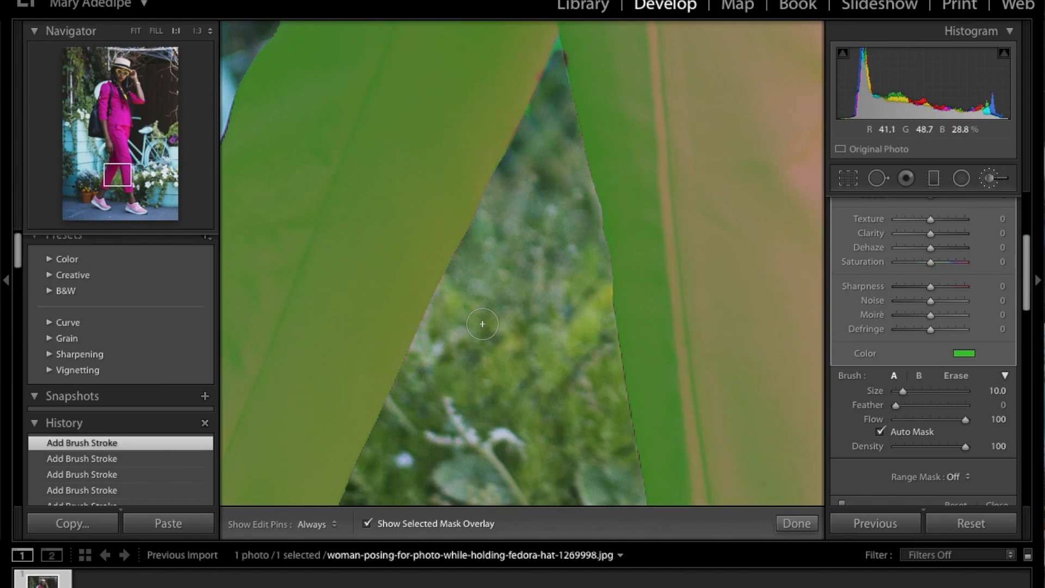
key("z")
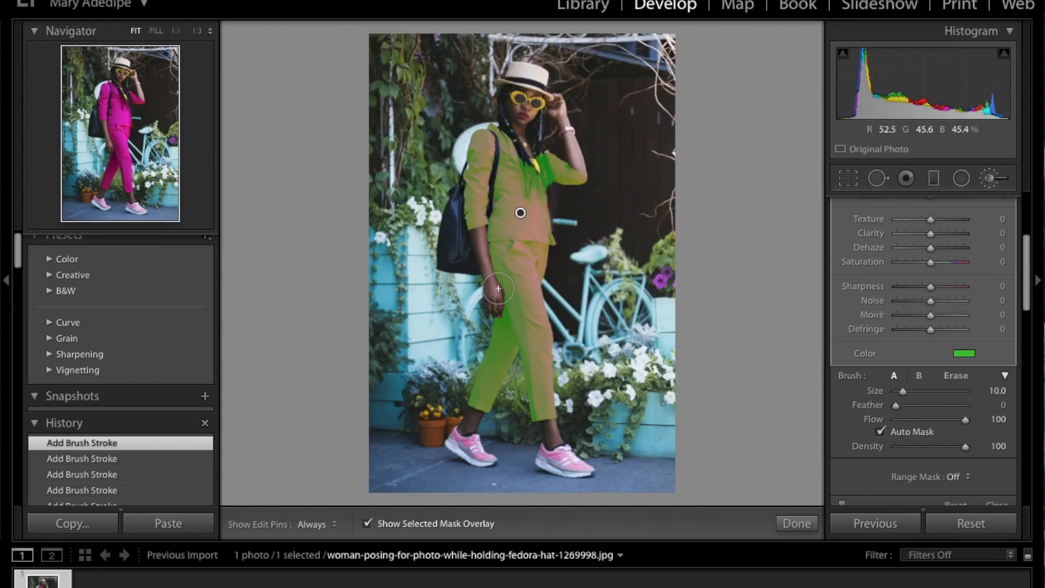
With the mask overlay hidden, clear the mask's green Color tint and set its Saturation to -100
key("o")
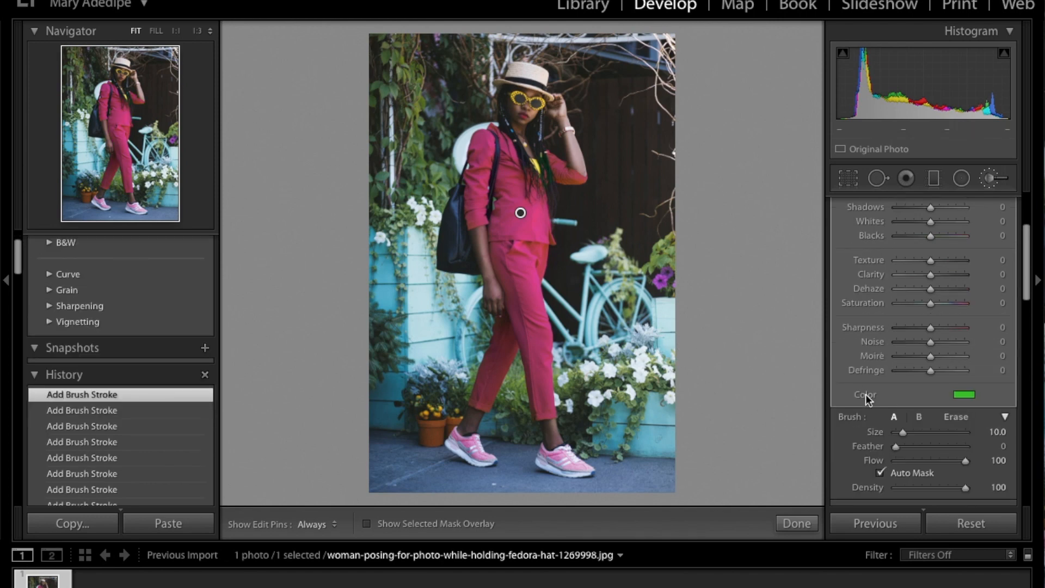
double_click(865, 394)
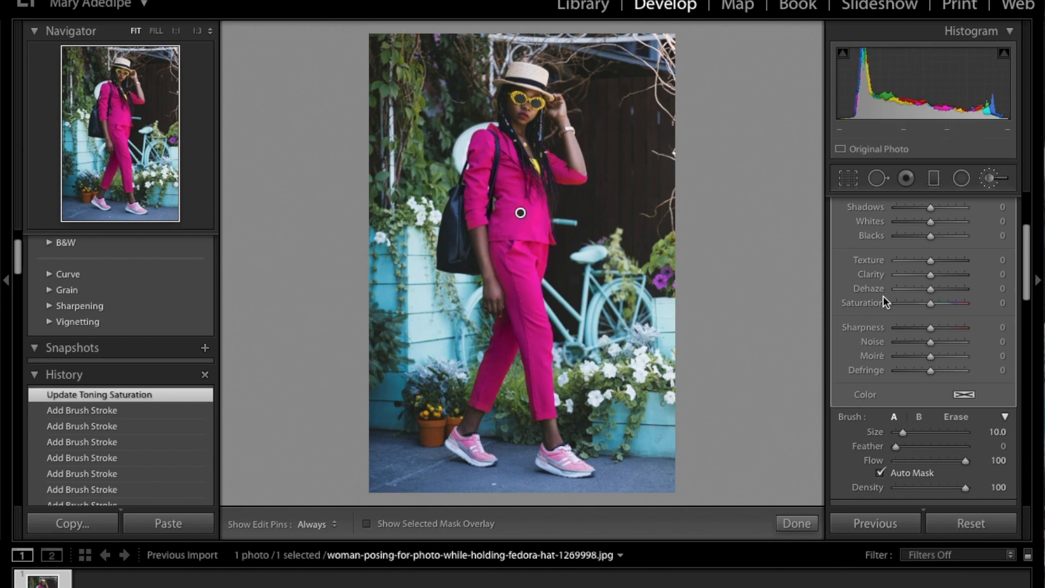
left_click_drag(929, 304, 885, 301)
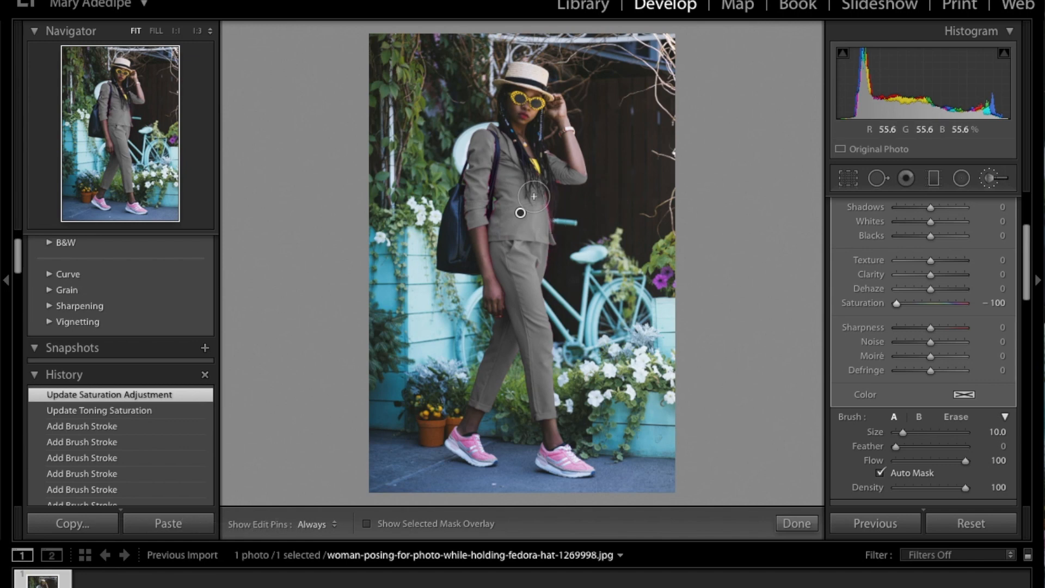
Brush over the remaining pink fringes along the inner trouser leg edges at 1:1 magnification
key("z")
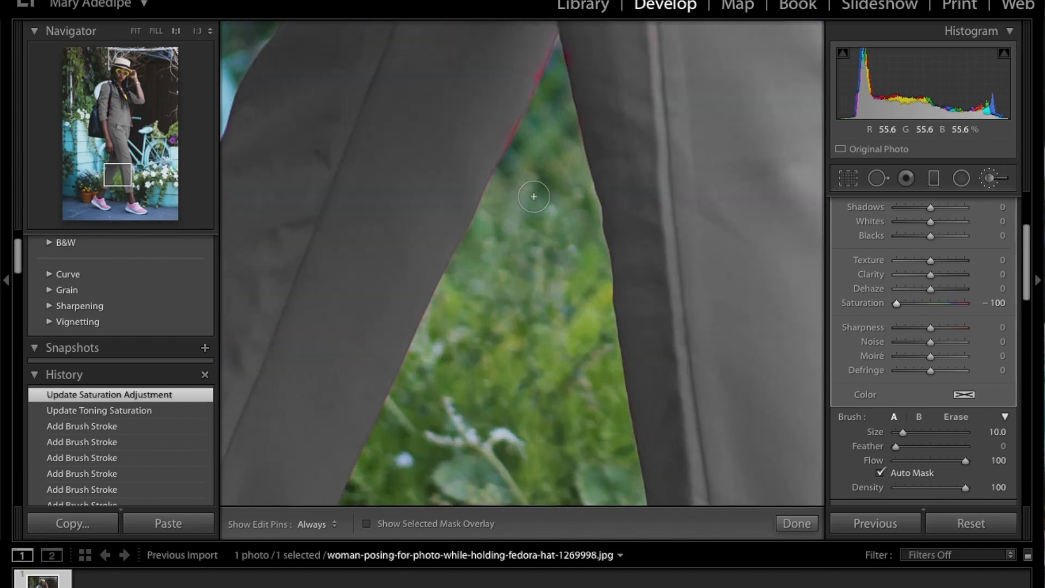
key("h")
mouse_move(476, 200)
left_mouse_down()
mouse_move(549, 44)
mouse_move(571, 62)
left_mouse_up()
key("h")
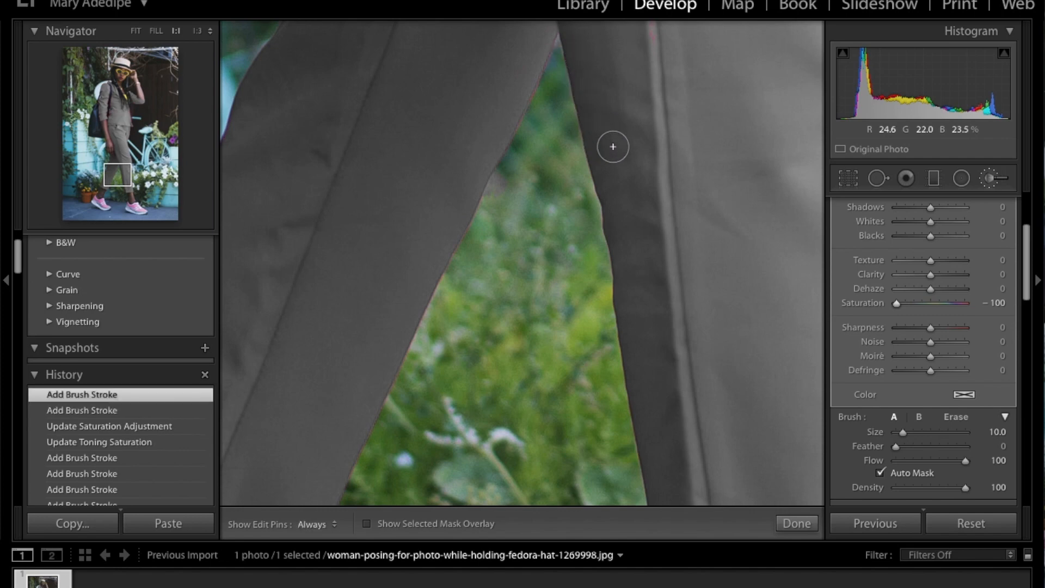
mouse_move(522, 93)
left_mouse_down()
mouse_move(549, 50)
mouse_move(508, 121)
left_mouse_up()
Brush over the pink fringes along the sleeve and the jacket's waist edge beside the bag strap
scroll(499, 194, "up", 10)
key("bracketleft")
key("bracketleft")
key("bracketleft")
key("bracketleft")
key("bracketleft")
scroll(410, 292, "up", 10)
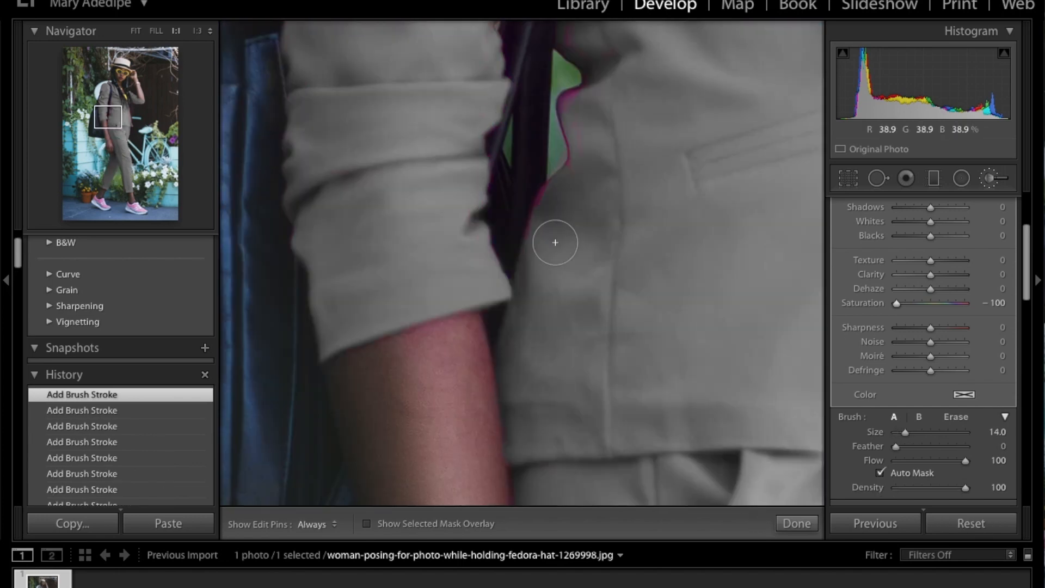
key("alt")
key("h")
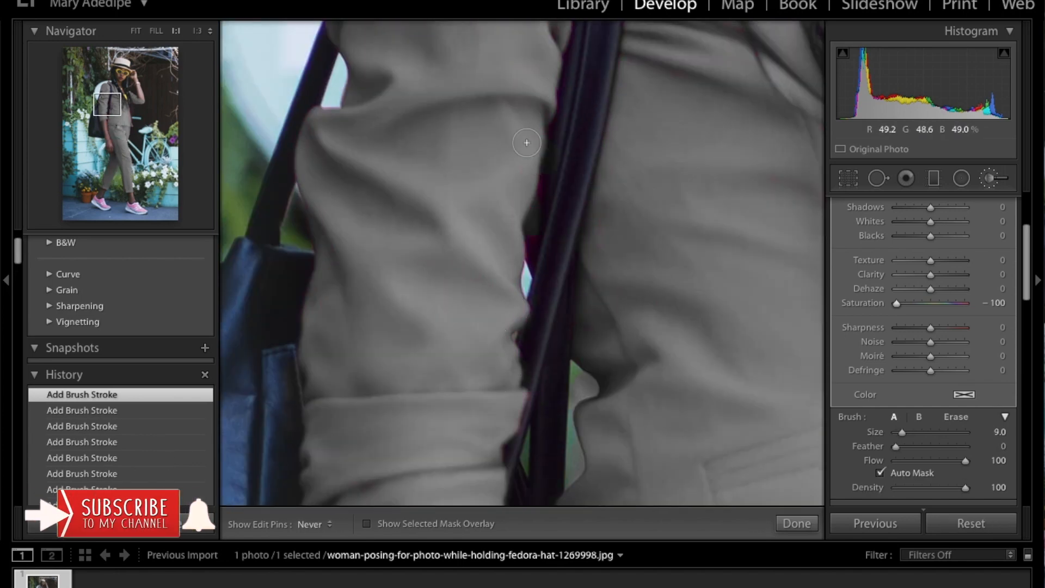
Refine the mask along the shoulder and lapel, and erase it from the forearm skin beside the raised sleeve cuff with a size 4 brush
scroll(562, 249, "up", 3)
scroll(361, 354, "up", 3)
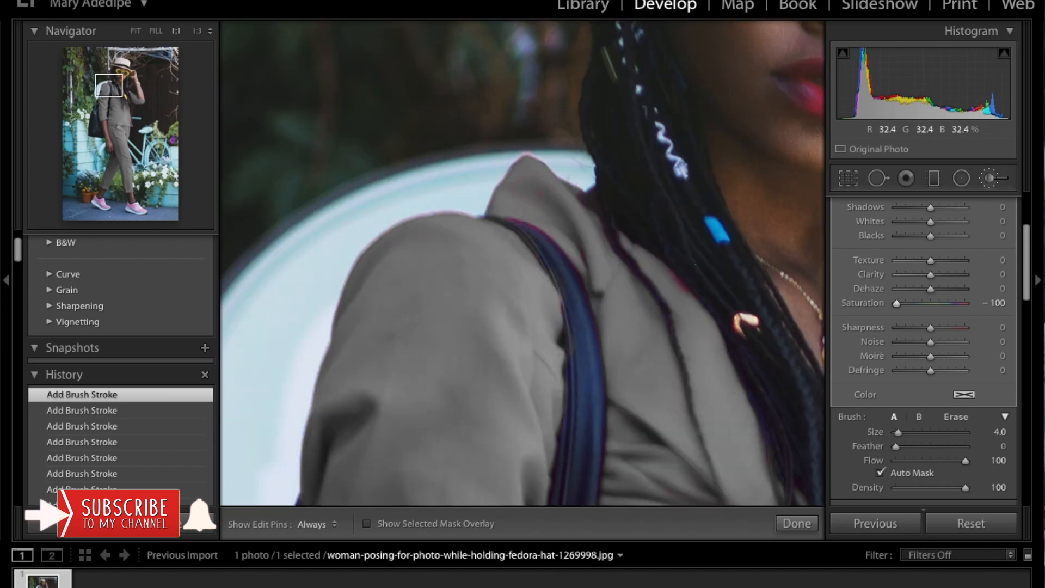
scroll(665, 387, "right", 3)
scroll(665, 387, "right", 5)
scroll(450, 186, "down", 6)
key("bracketleft")
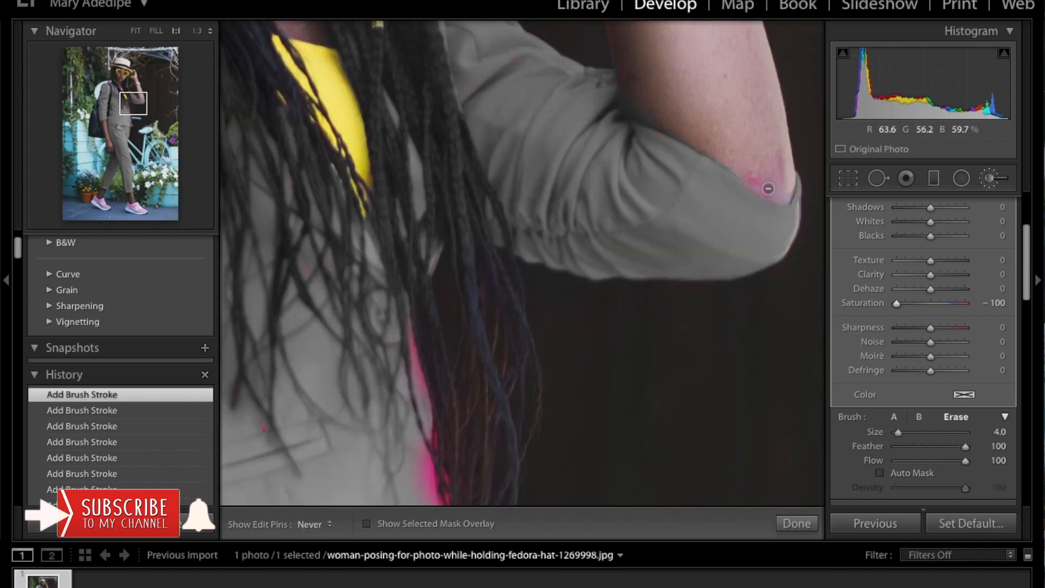
Brush over the pink fringes along the jacket's front edge and down the outer edge of the front trouser leg, reducing the brush size to 11
scroll(306, 217, "down", 10)
key("bracketright")
key("bracketright")
key("bracketright")
key("bracketright")
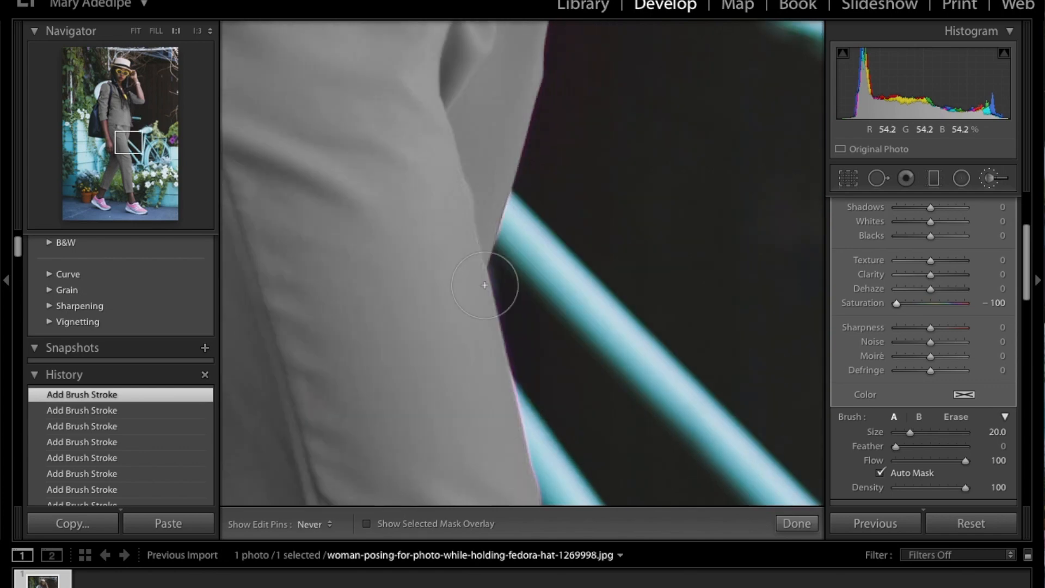
key("bracketleft")
key("bracketleft")
key("bracketleft")
scroll(587, 174, "down", 8)
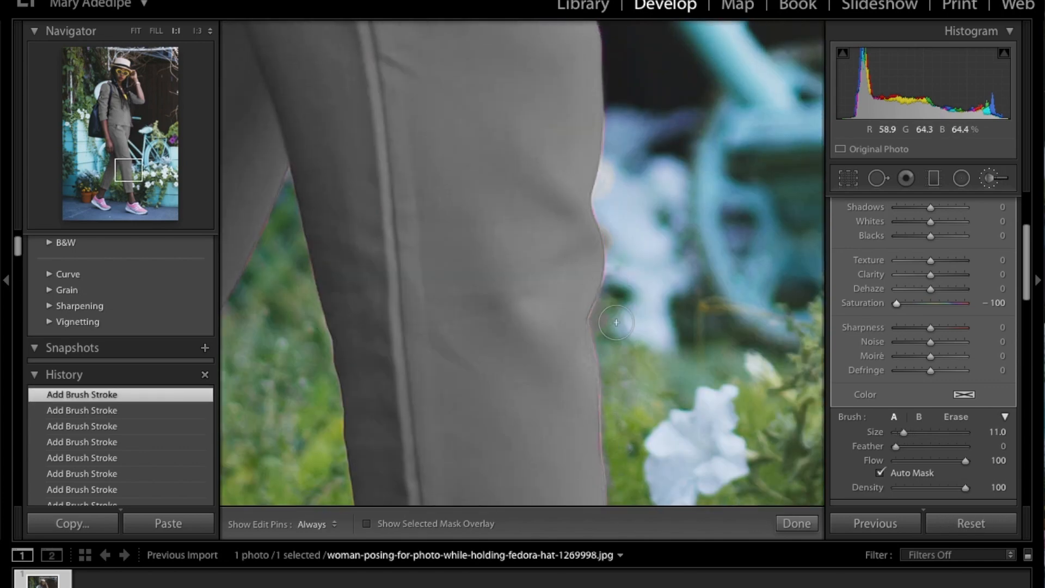
Refine the mask edges around the trouser cuffs, reducing the brush size to 5 and finally to 1
key("bracketleft")
key("bracketleft")
key("bracketleft")
key("h")
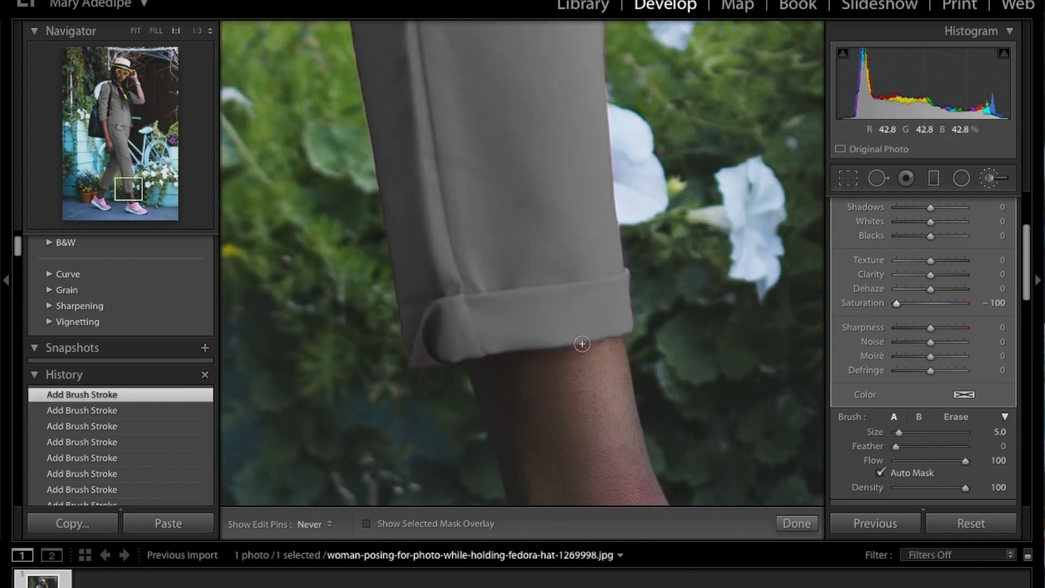
scroll(530, 225, "left", 10)
key("bracketleft")
key("bracketleft")
key("bracketleft")
key("bracketleft")
key("h")
key("ctrl+minus")
scroll(576, 209, "up", 5)
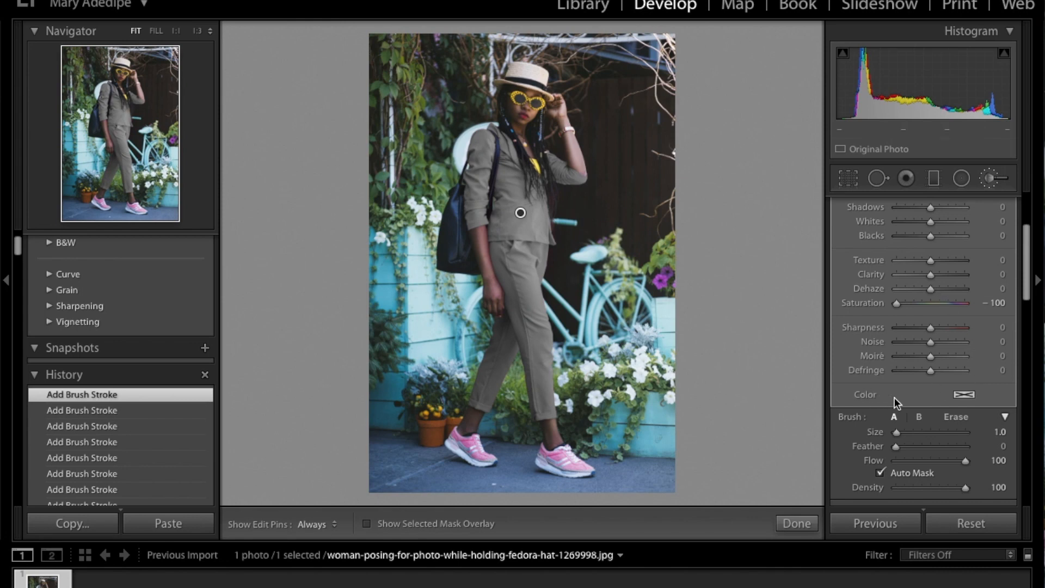
Tint the masked suit through its Color setting, trying teal, yellow, blue, purple and lime before choosing a yellow
left_click(964, 394)
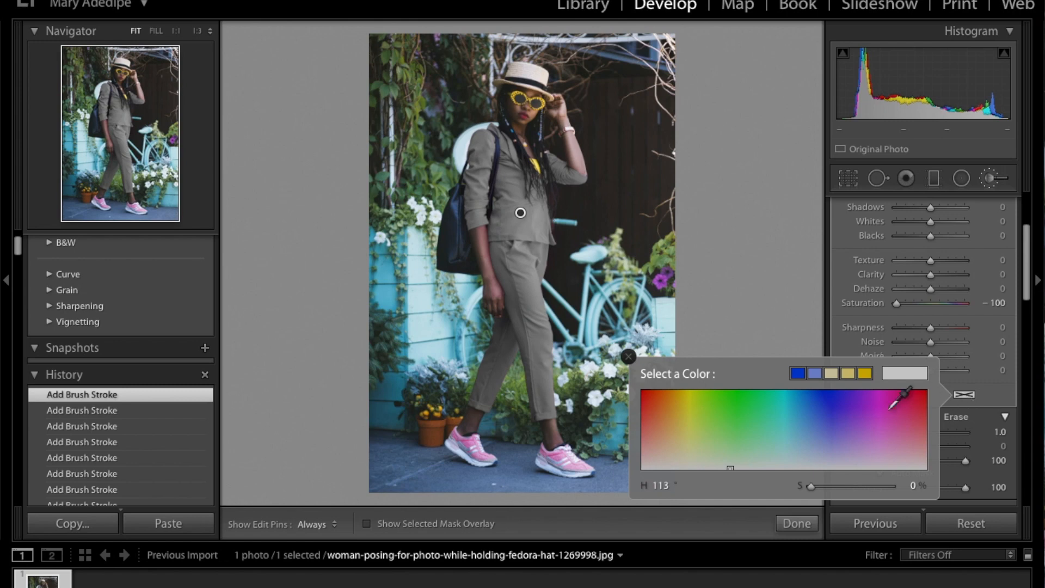
left_click(772, 401)
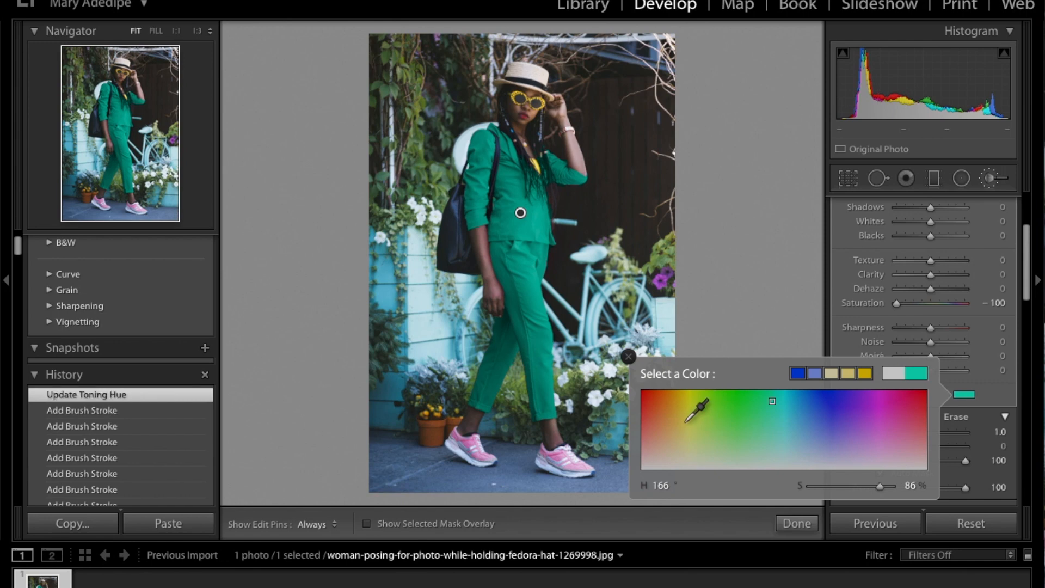
left_click(686, 410)
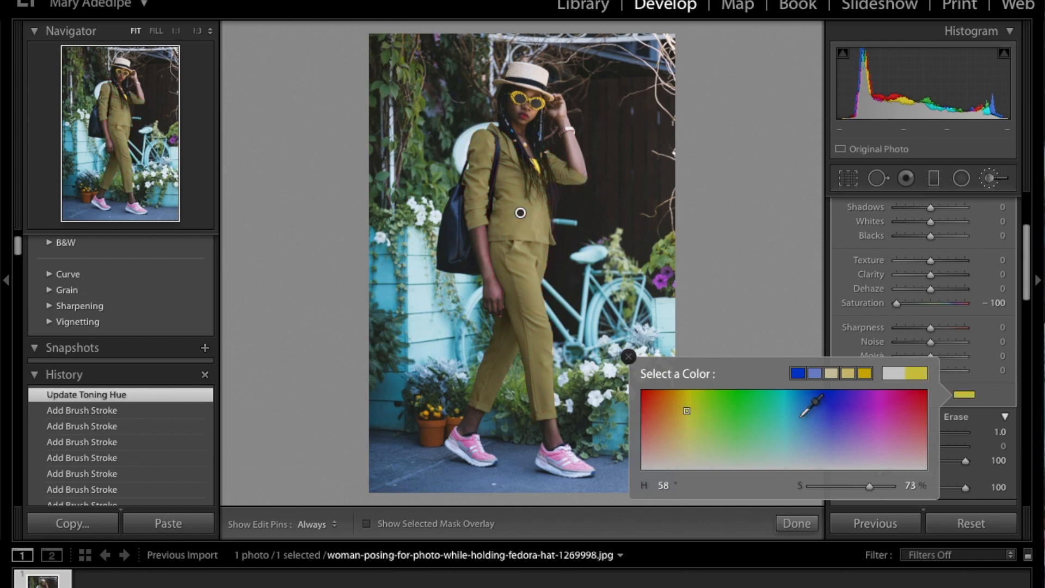
left_click(825, 406)
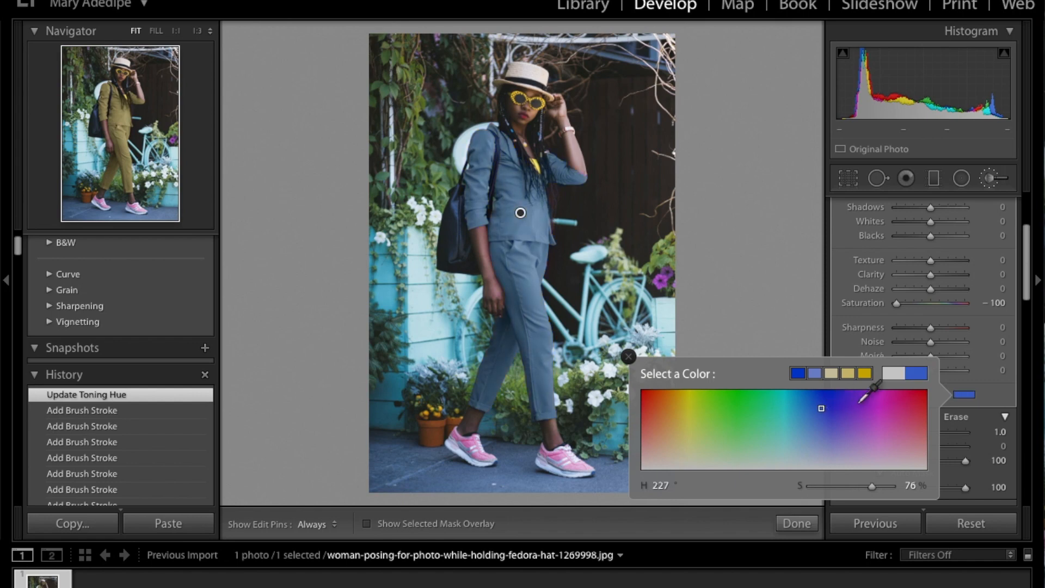
left_click(857, 403)
left_click(897, 413)
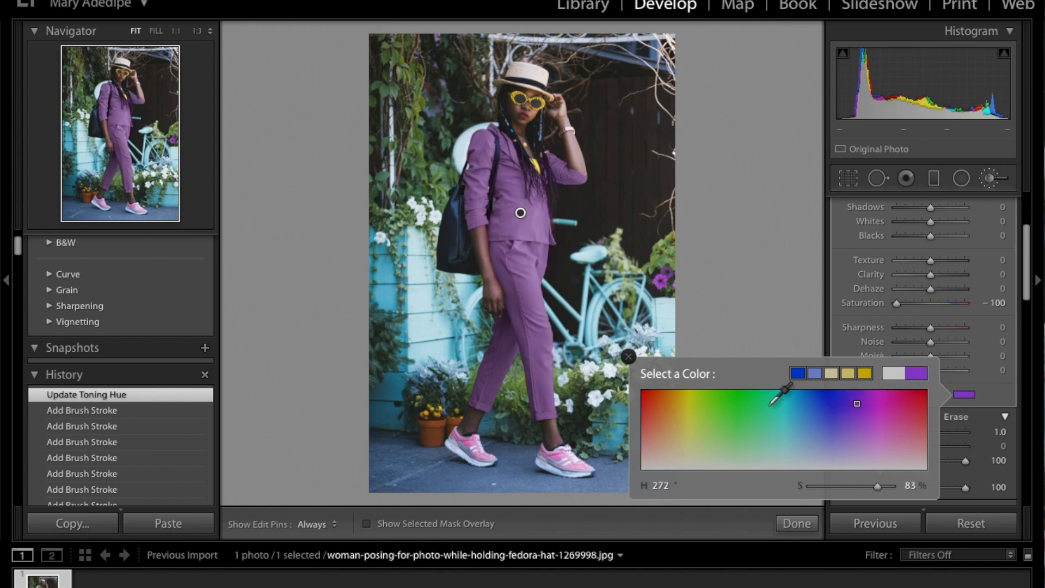
left_click(702, 396)
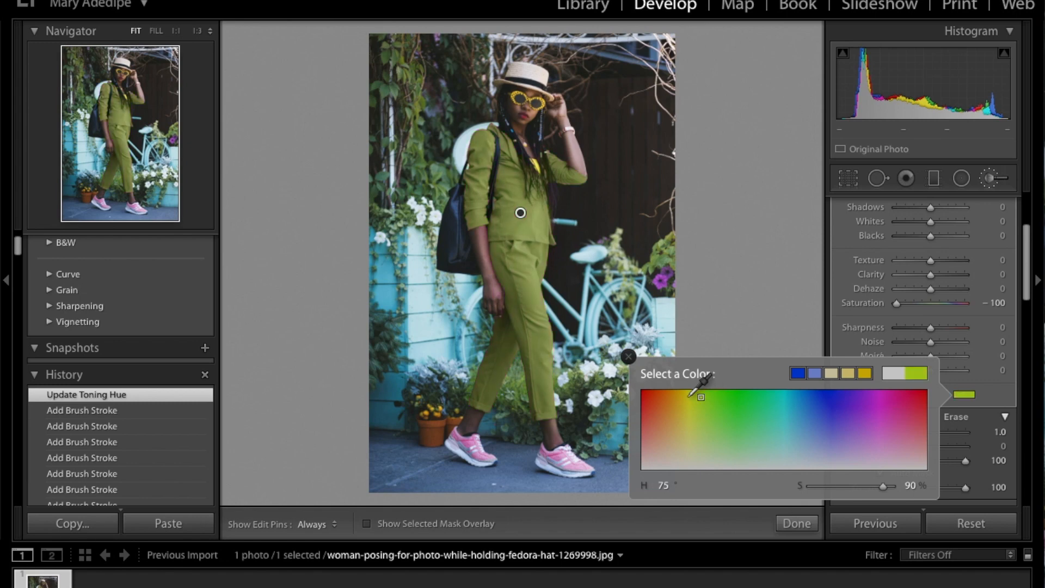
left_click(729, 348)
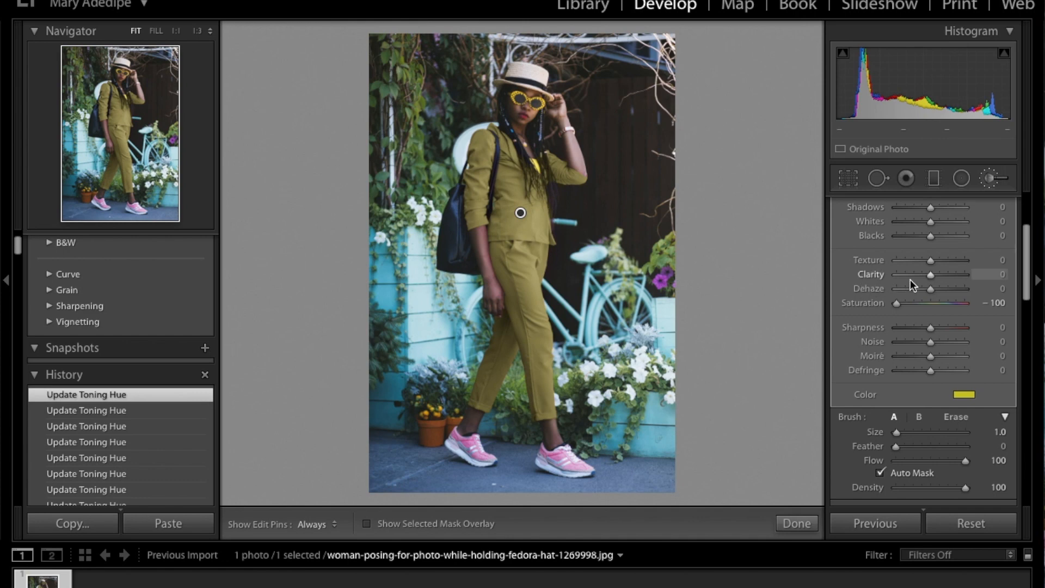
Set the suit mask's Exposure to 0.55, Contrast to 19, Highlights to 42 and Shadows to 47
scroll(910, 280, "up", 5)
scroll(909, 279, "up", 1)
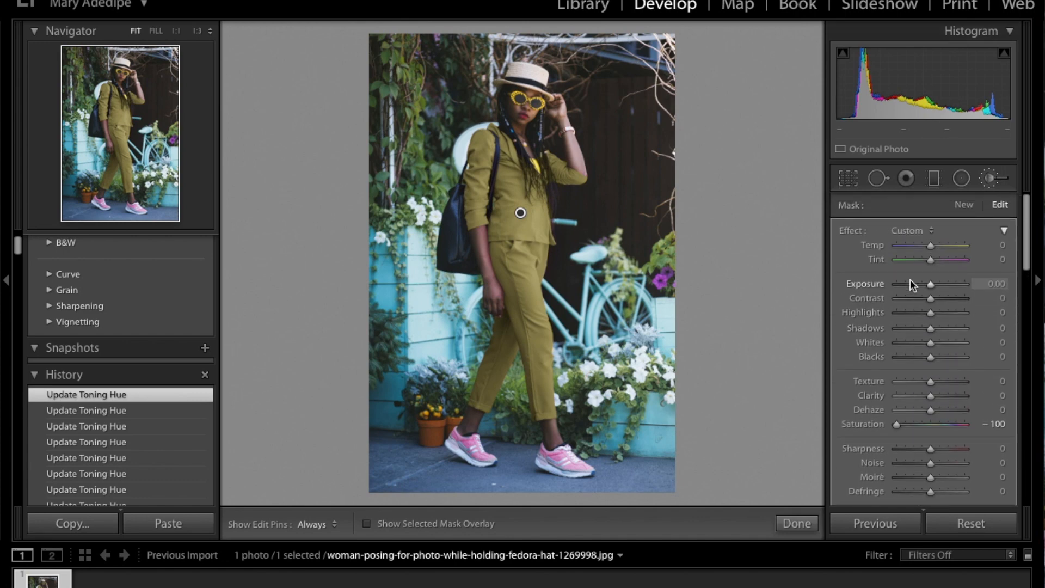
mouse_move(929, 286)
left_mouse_down()
mouse_move(963, 287)
mouse_move(898, 283)
mouse_move(926, 287)
left_mouse_up()
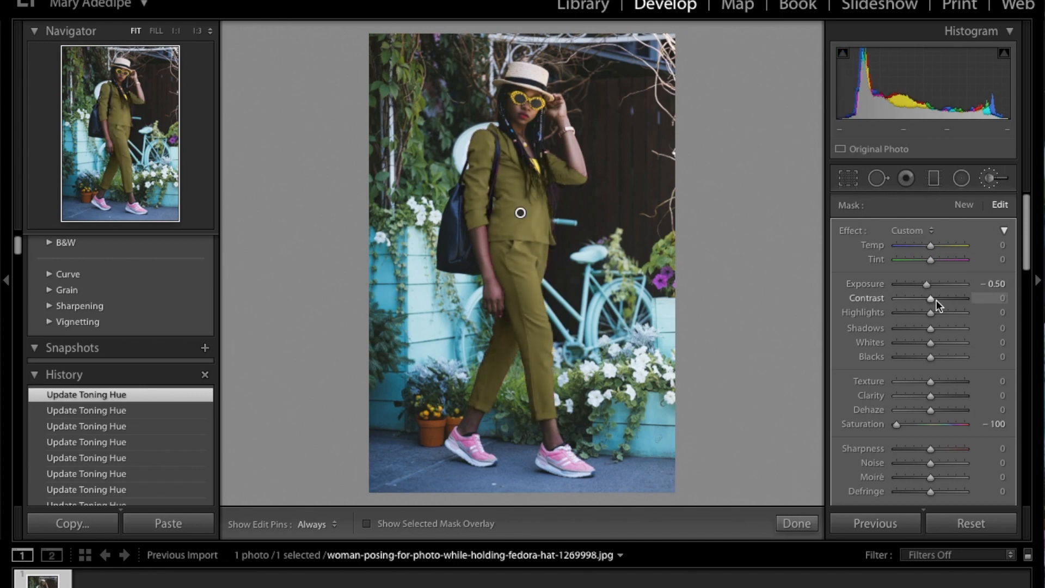
left_click(936, 300)
left_click_drag(936, 313, 945, 313)
left_click_drag(943, 328, 946, 328)
left_click_drag(934, 284, 935, 284)
Set the suit mask's Whites to 45 and Blacks to -23
left_click(941, 343)
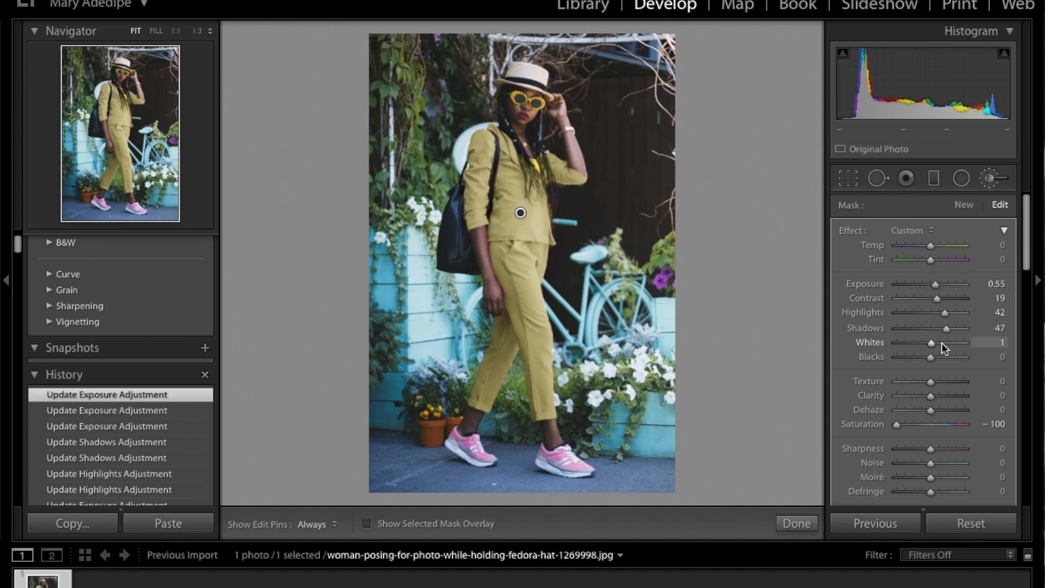
left_click(951, 338)
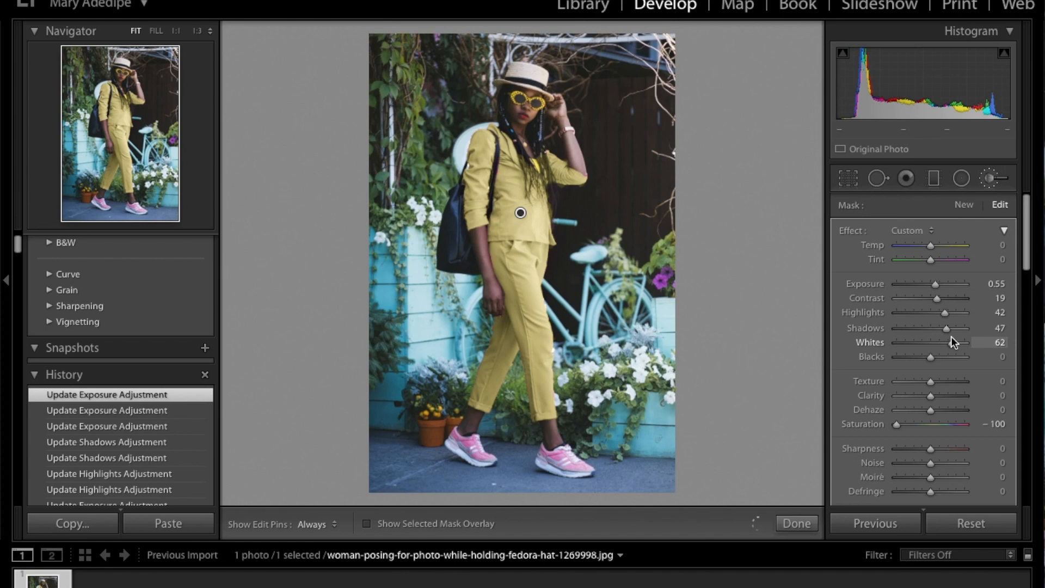
left_click_drag(952, 342, 944, 341)
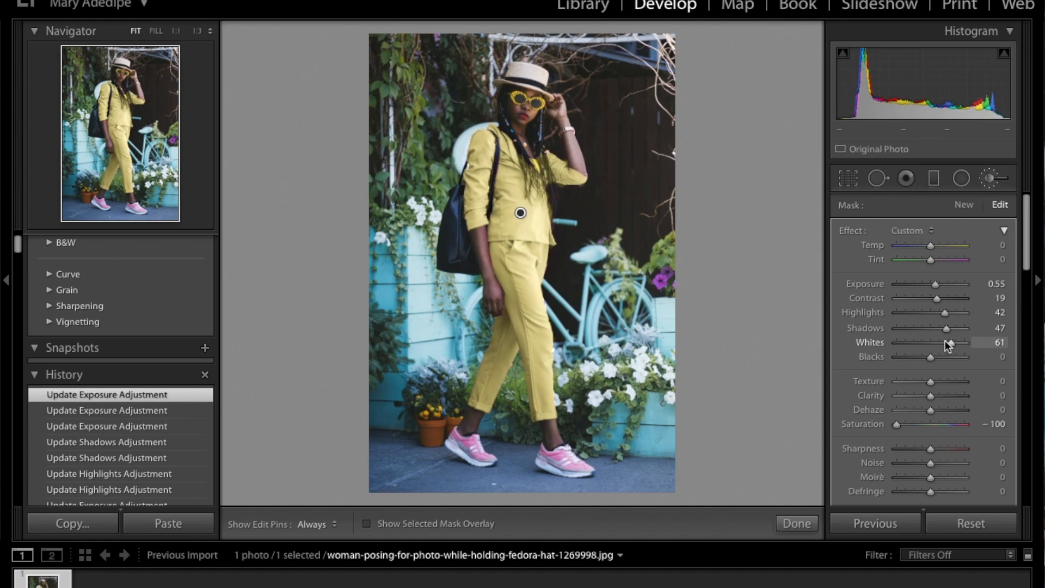
key("Up")
key("Up")
key("Up")
key("Up")
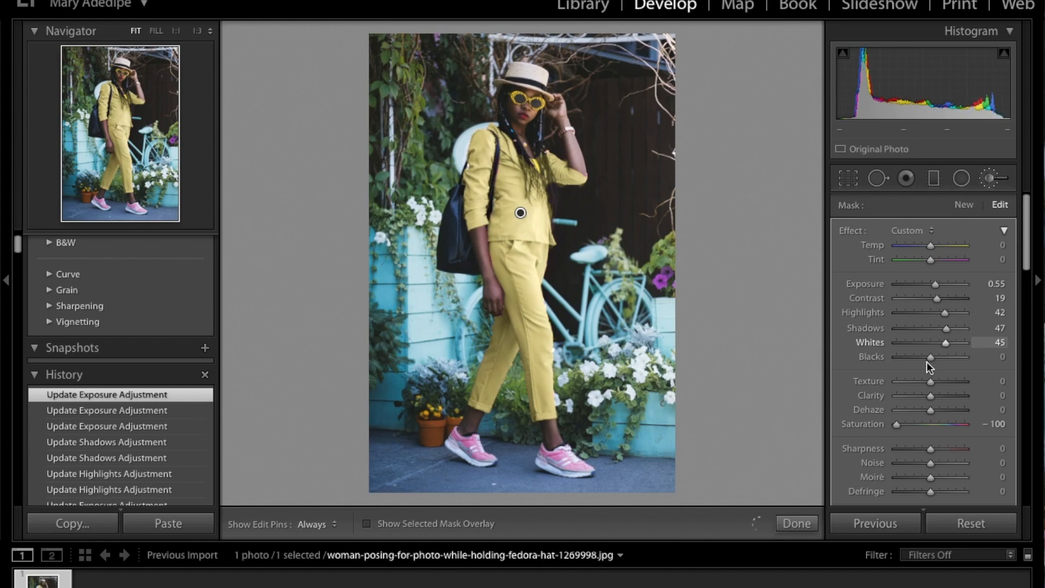
left_click_drag(929, 357, 926, 357)
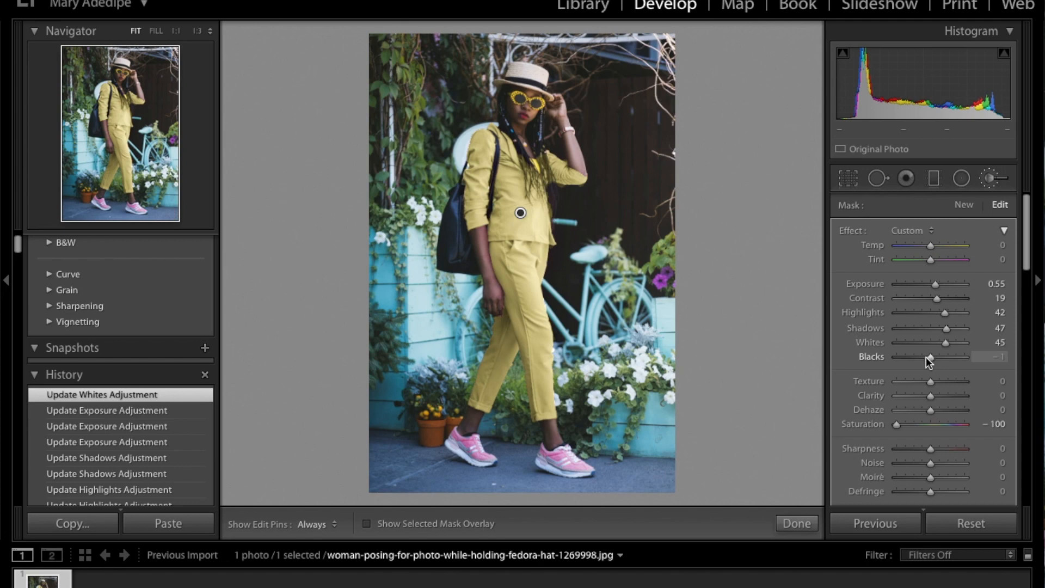
left_click_drag(925, 355, 922, 355)
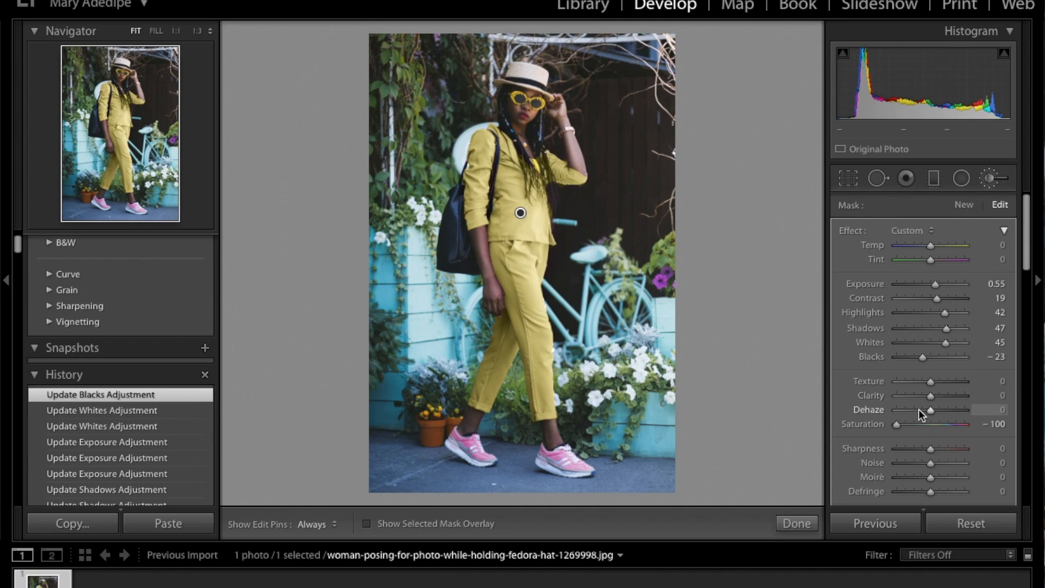
Set the suit mask's Dehaze to 15 and reset its Sharpness to 0
left_click_drag(930, 410, 939, 411)
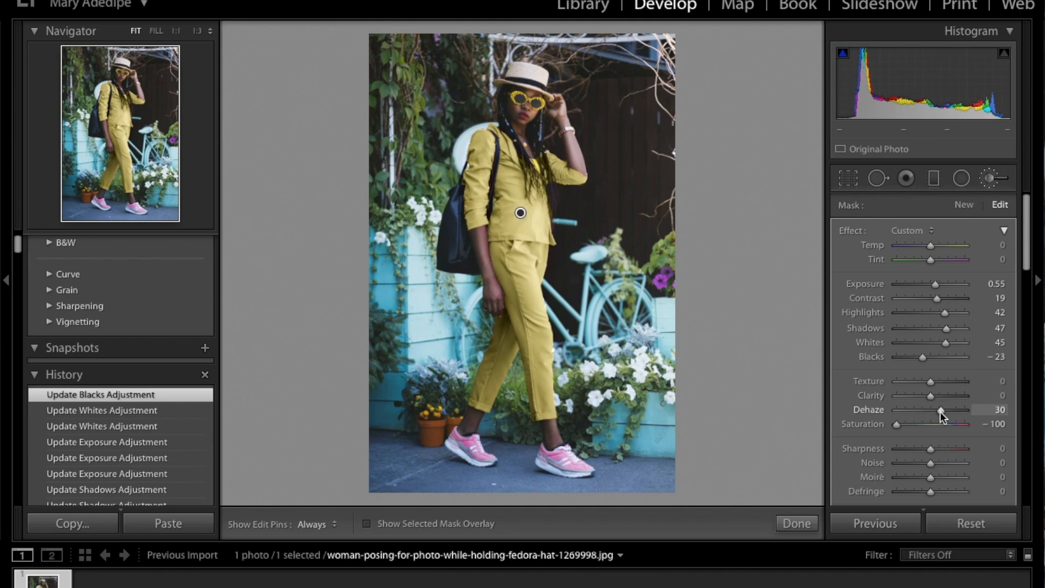
scroll(932, 381, "down", 3)
double_click(886, 370)
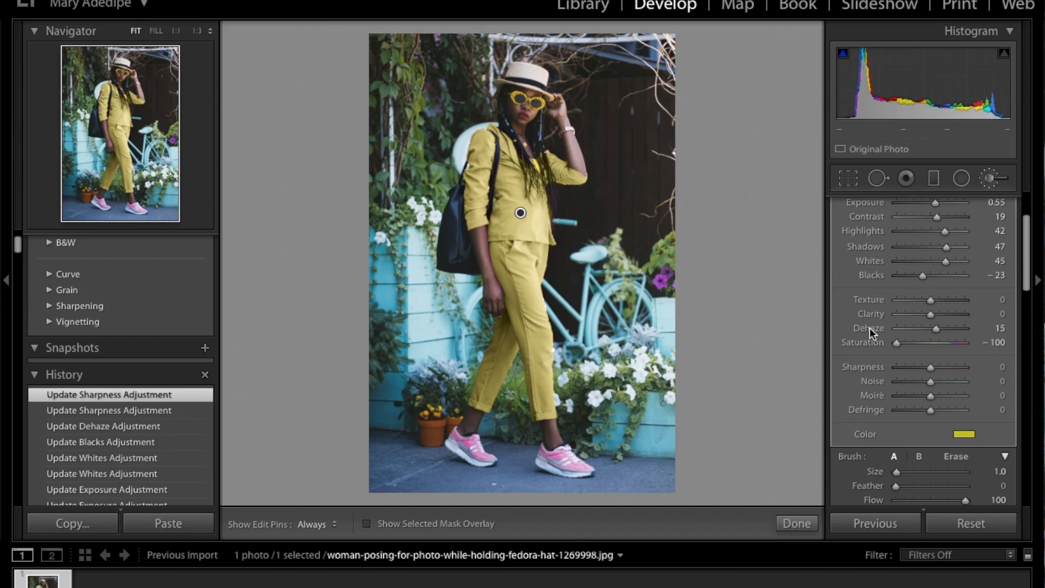
Check the tinted trousers, jacket and braids at 1:1 magnification and set the mask's Range Mask to Color
key("z")
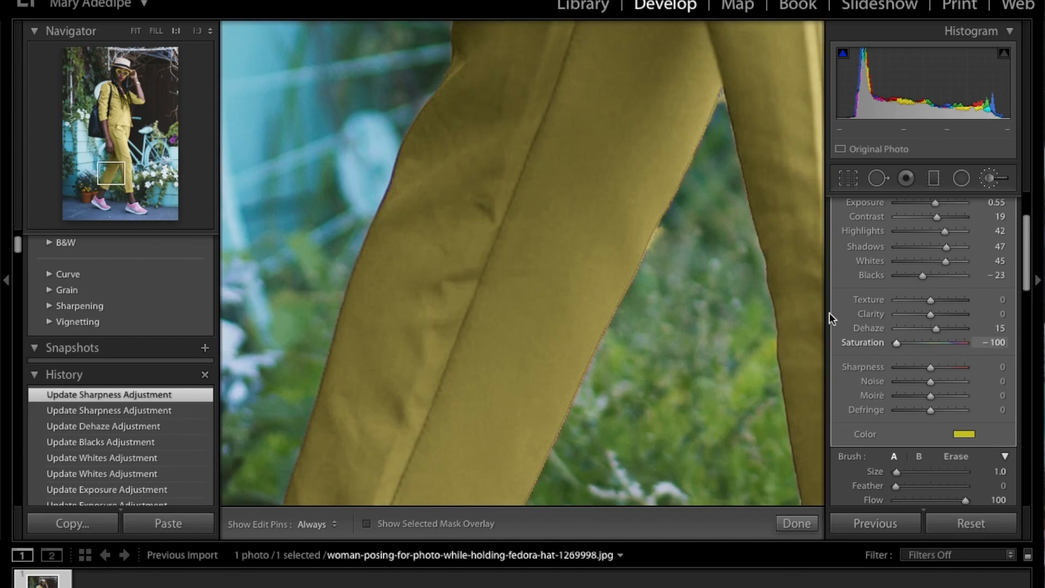
scroll(683, 292, "up", 3)
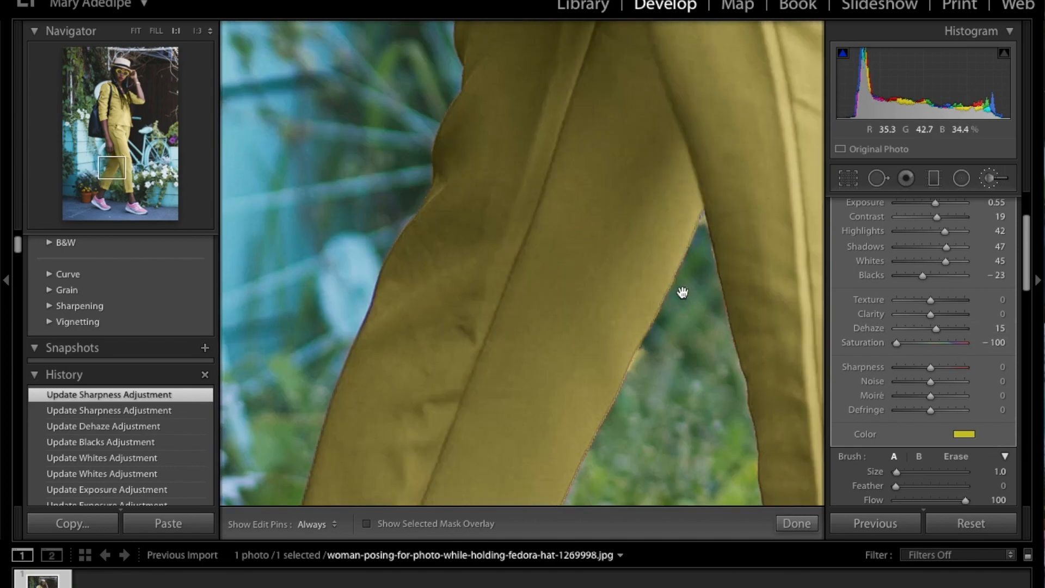
scroll(682, 292, "up", 5)
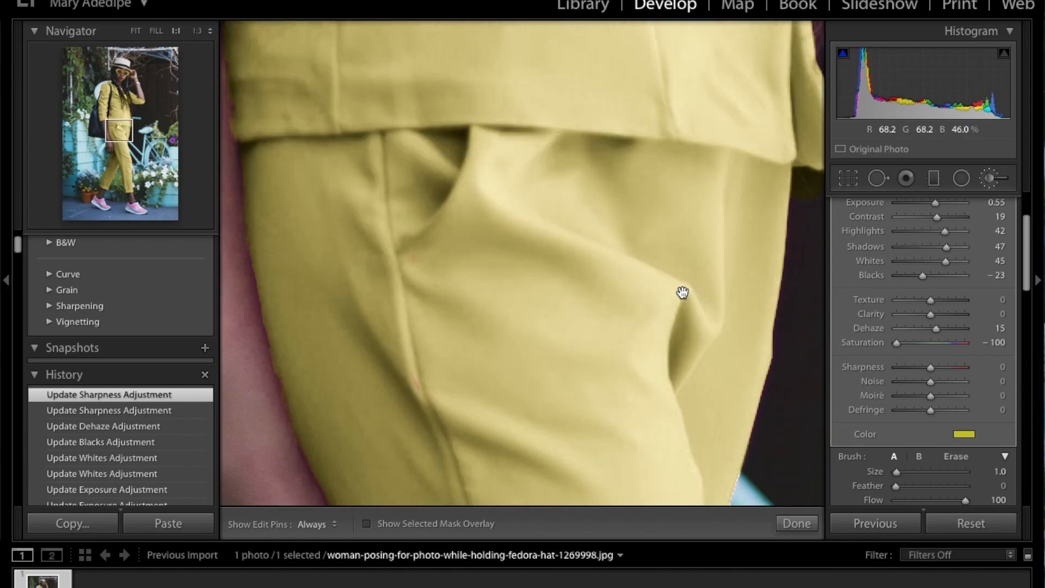
scroll(683, 293, "up", 8)
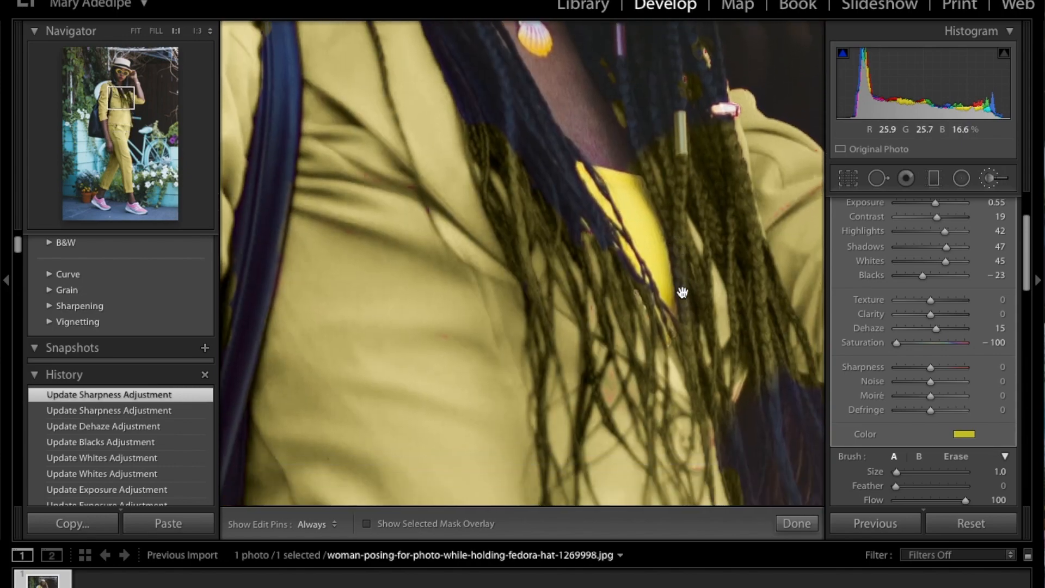
scroll(682, 292, "down", 1)
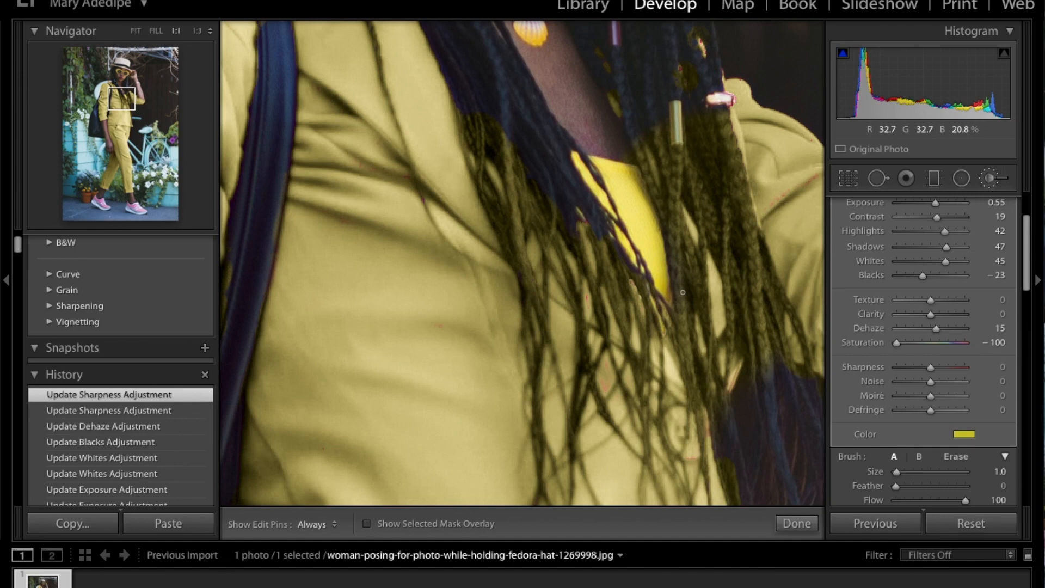
scroll(910, 414, "down", 2)
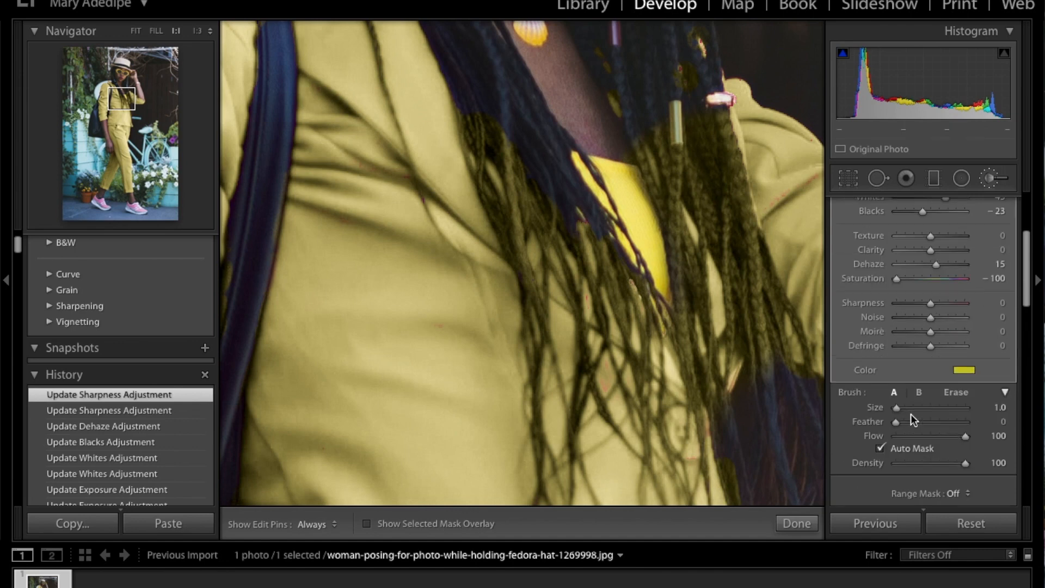
scroll(909, 414, "down", 3)
left_click(950, 411)
left_click(966, 421)
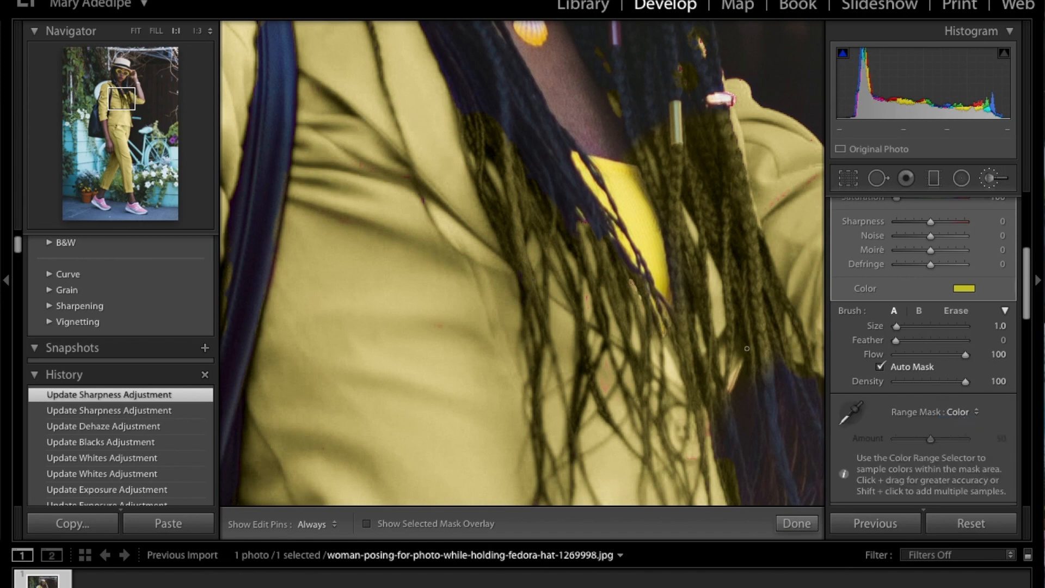
Sample an area of the jacket front for the colour range mask and set its Amount to 100
left_click(844, 409)
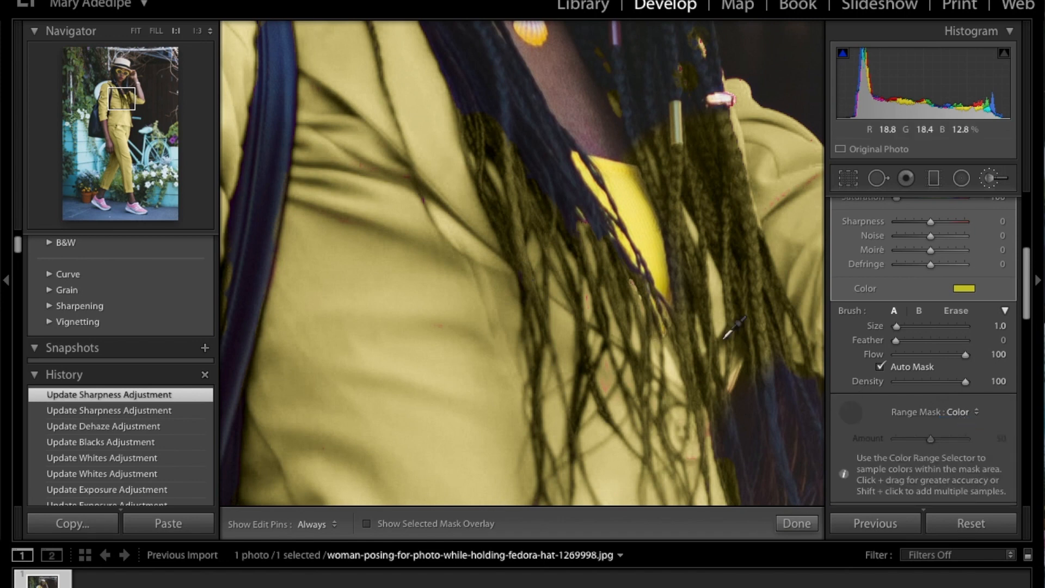
left_click_drag(297, 298, 445, 413)
left_click(847, 402)
left_click(932, 438)
left_click(976, 439)
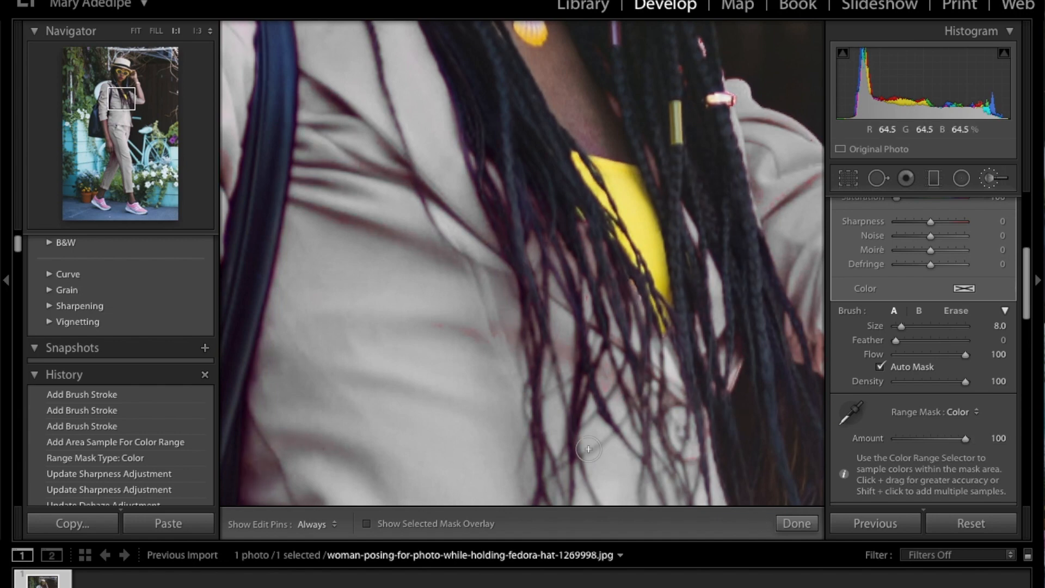
scroll(975, 409, "up", 5)
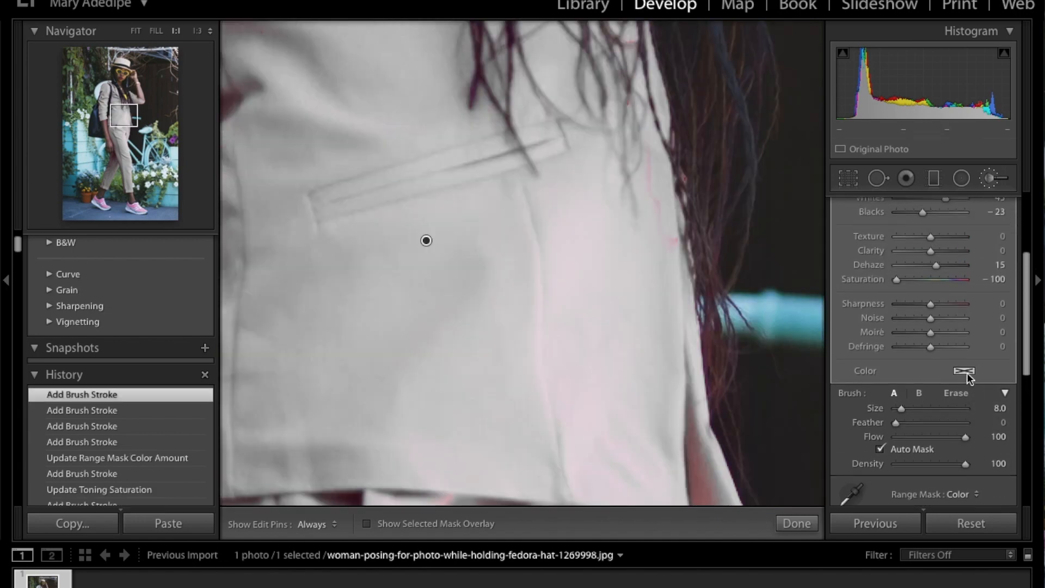
Tint the suit mask yellow and set its Contrast to 35, Highlights to 50 and Blacks to -53
left_click(963, 372)
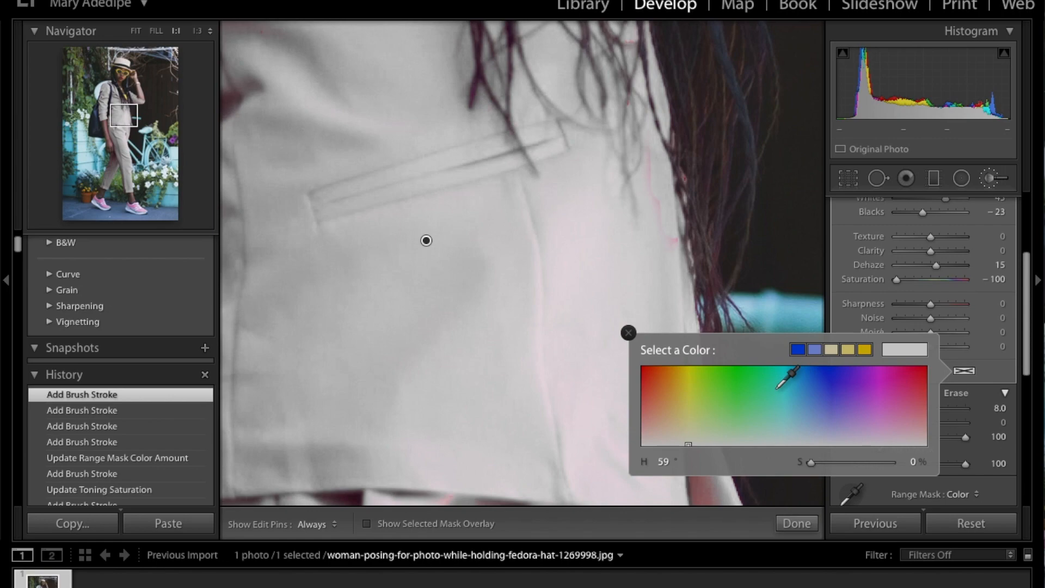
left_click(695, 377)
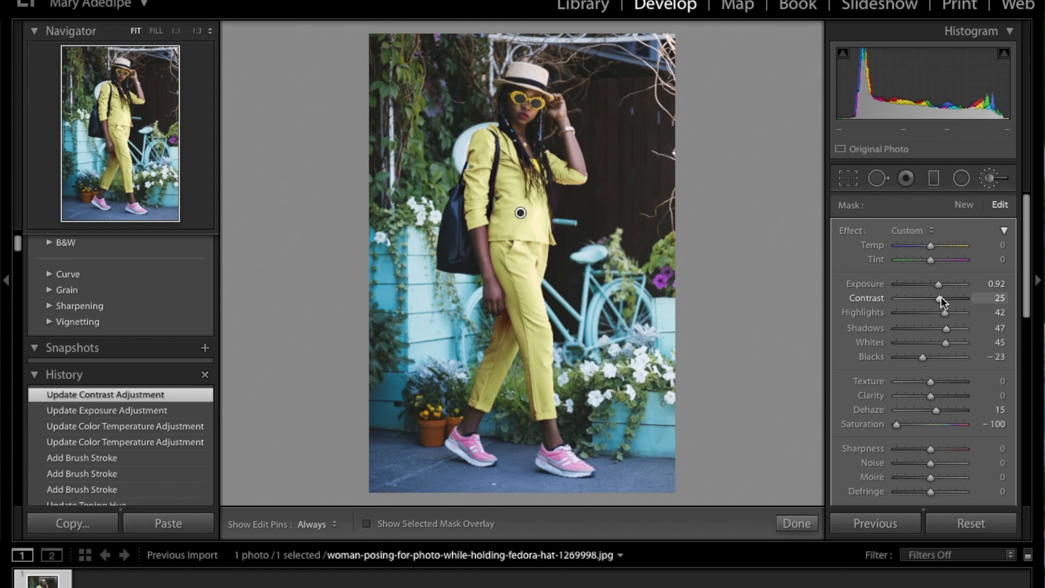
left_click_drag(941, 297, 946, 312)
left_click_drag(922, 356, 915, 356)
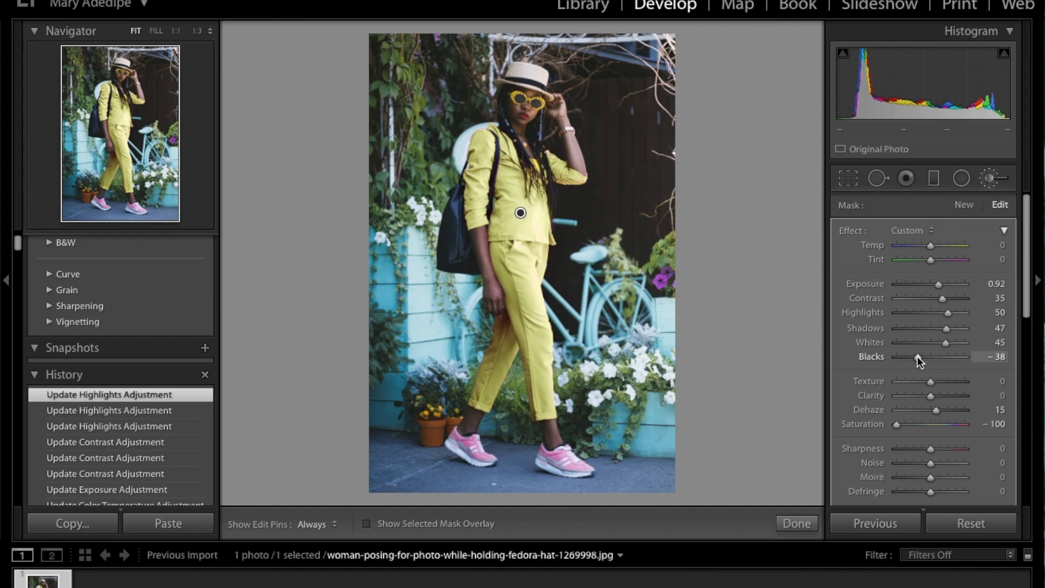
left_click_drag(916, 356, 912, 356)
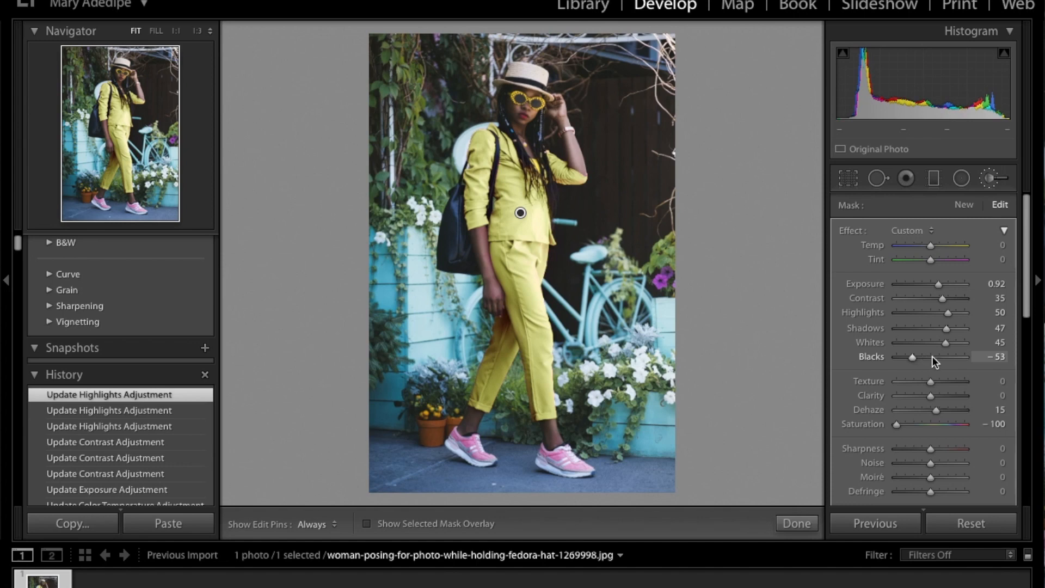
left_click(932, 357)
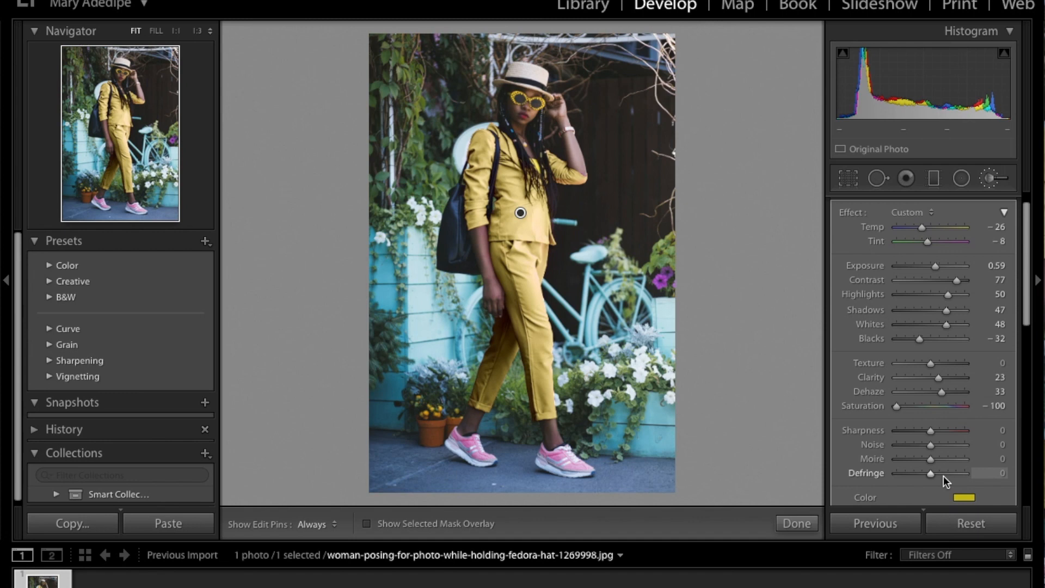
Try blue tints on the suit mask, ending at hue 227 and saturation 93%
left_click(964, 499)
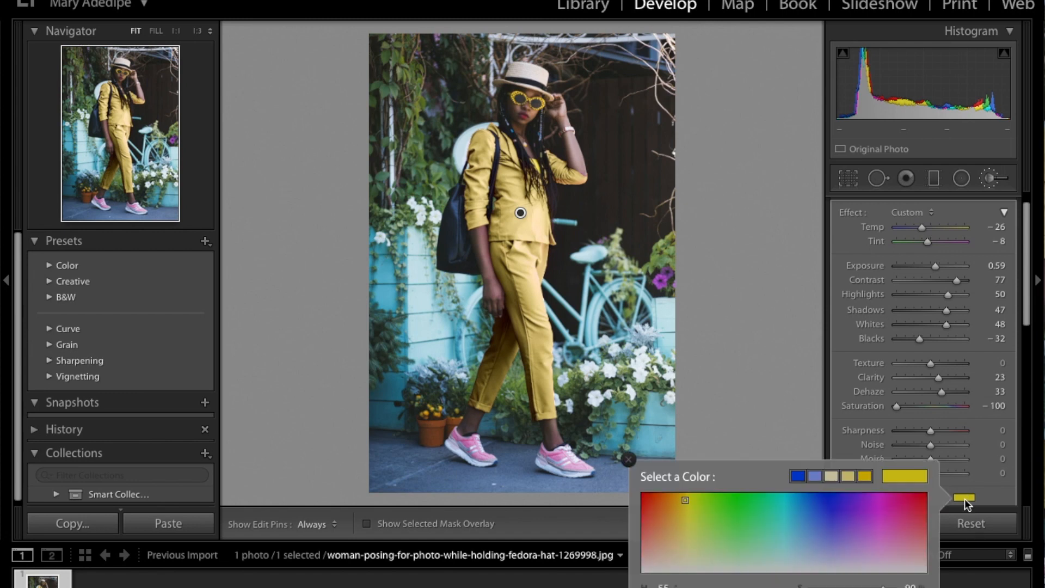
left_click(832, 508)
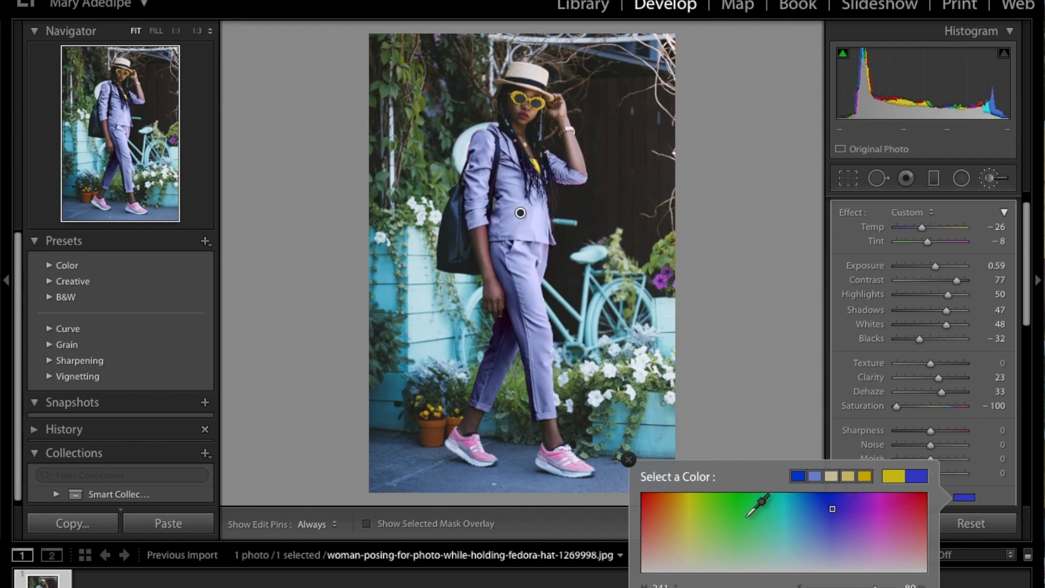
left_click_drag(746, 517, 820, 498)
Set the suit mask's tint to yellow with hue 60 and saturation 90%, and close the colour picker
scroll(820, 498, "down", 3)
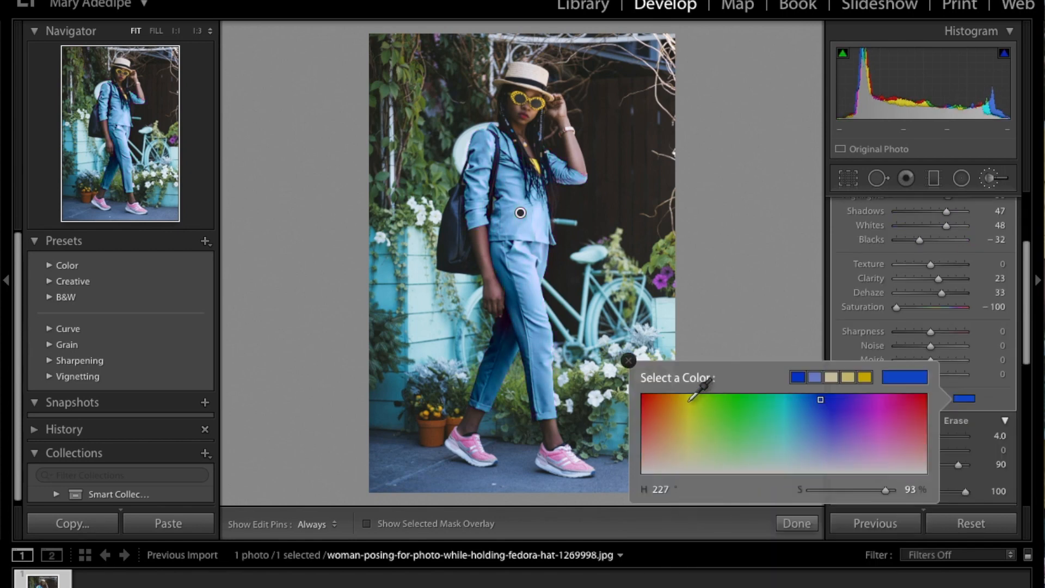
left_click(689, 401)
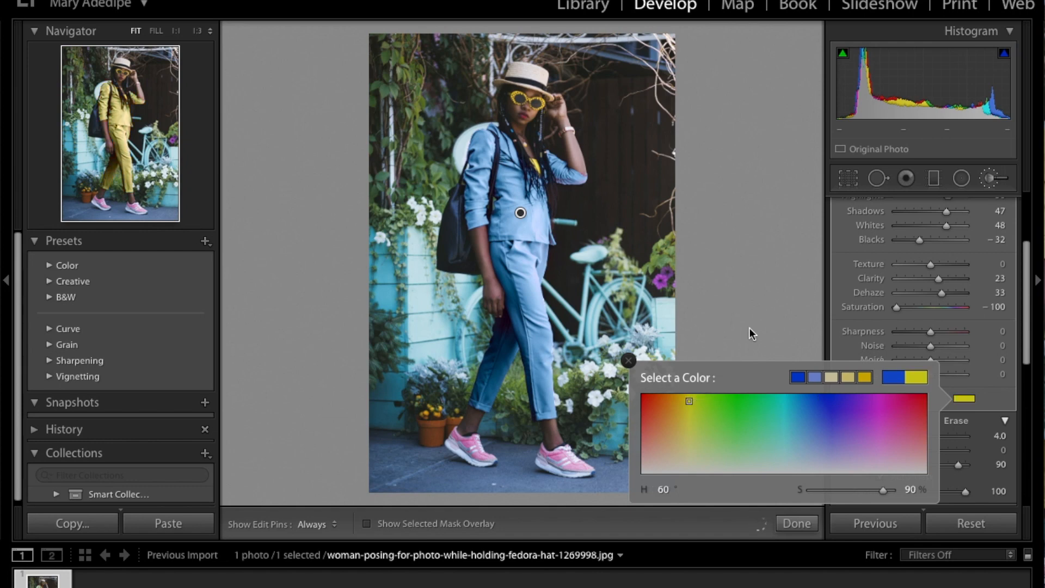
left_click(628, 360)
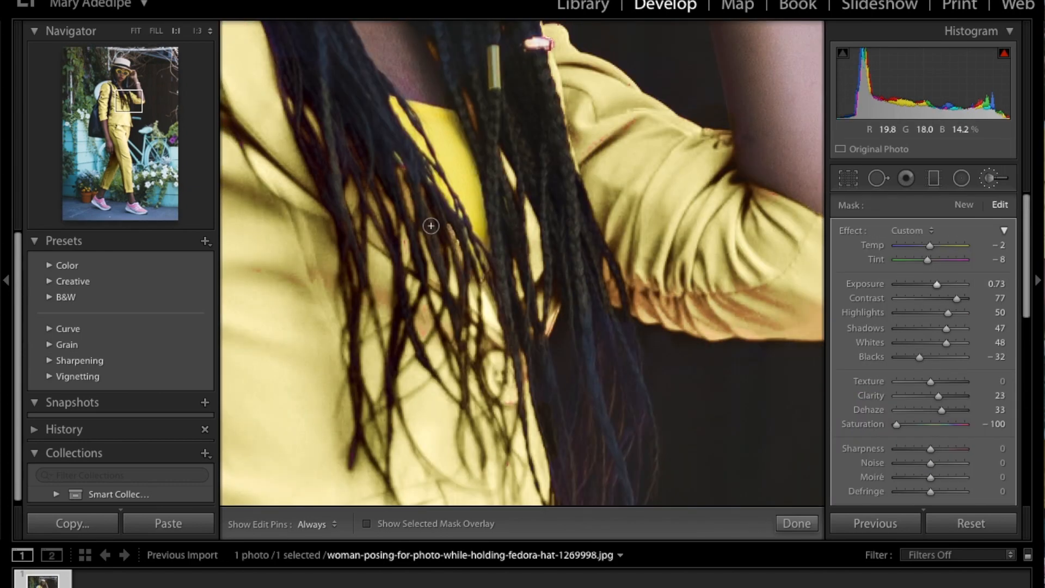
Check the yellow jacket around the braids and bag strap at 1:1 magnification, and finish the Adjustment Brush edit
scroll(430, 226, "left", 10)
scroll(431, 225, "up", 4)
scroll(431, 225, "left", 5)
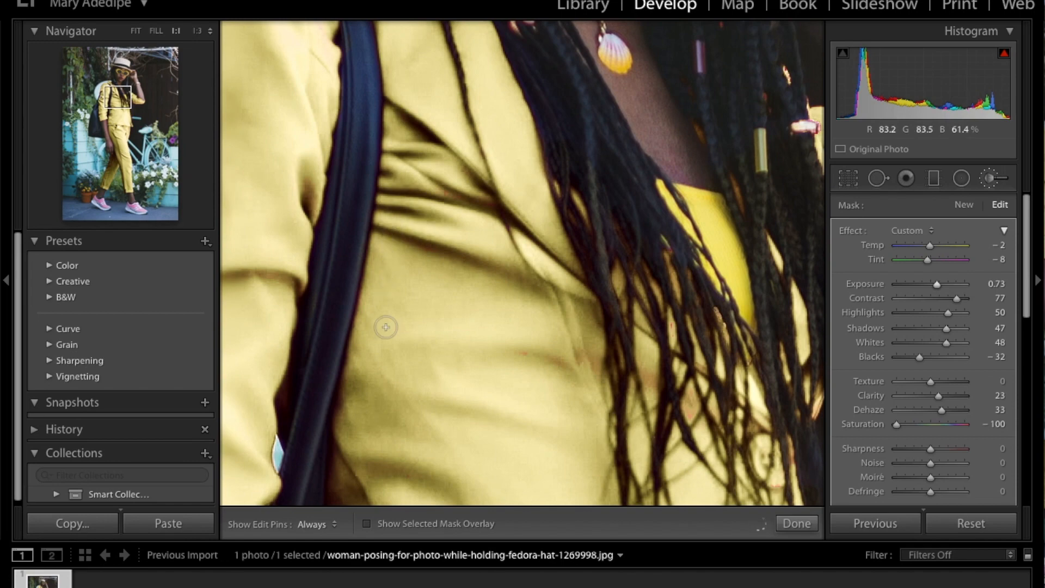
key("z")
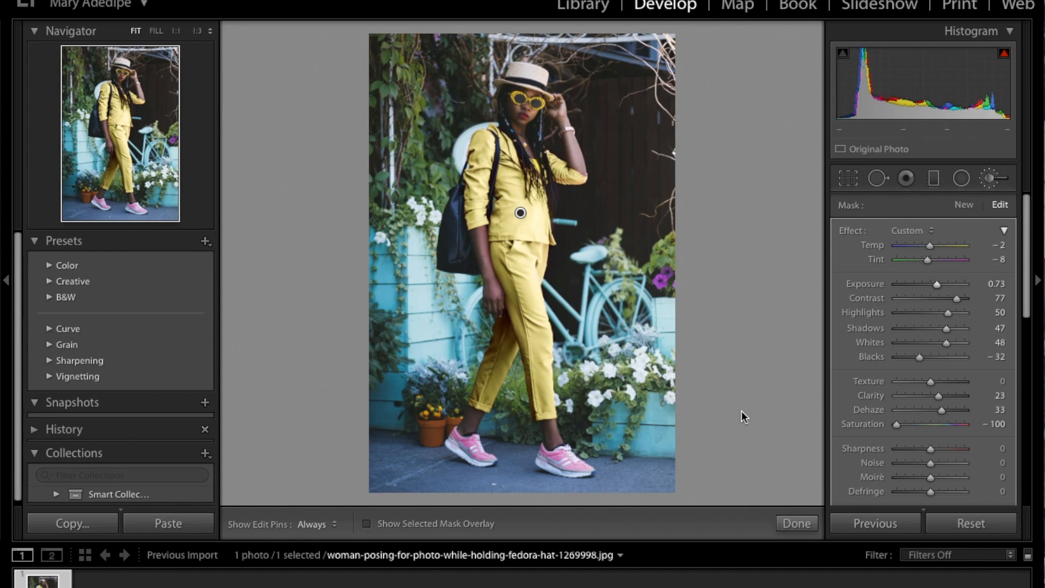
left_click(795, 523)
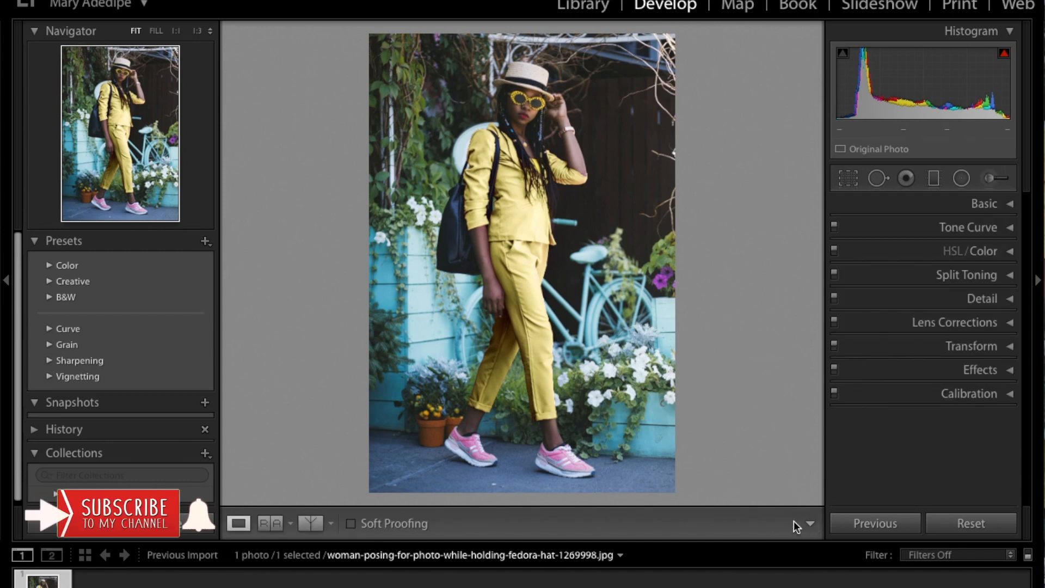
Compare the original and recoloured suit in the split Before & After views, ending with the side-by-side view
left_click(311, 523)
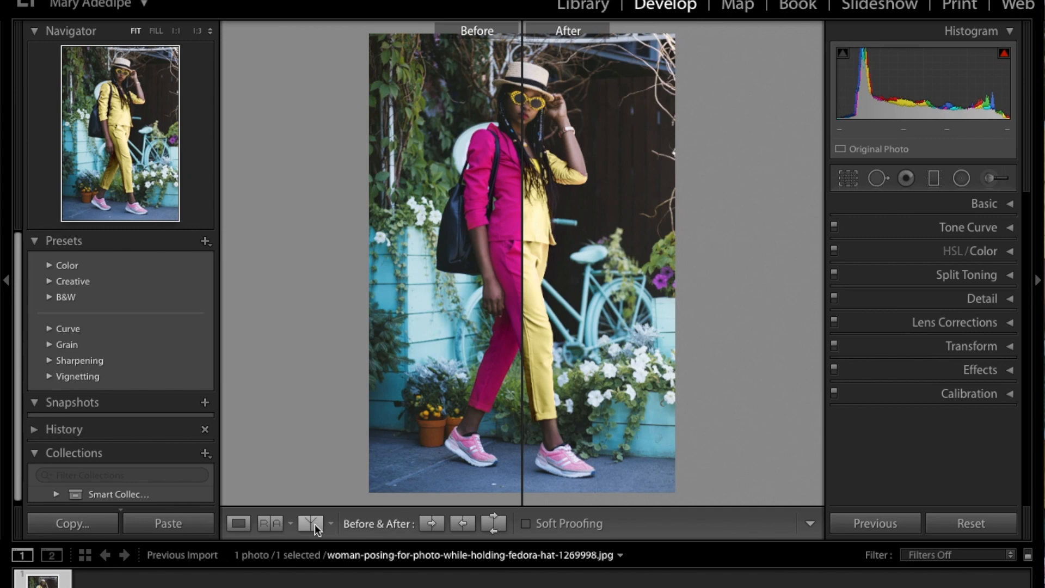
left_click(311, 523)
left_click(311, 524)
left_click(312, 524)
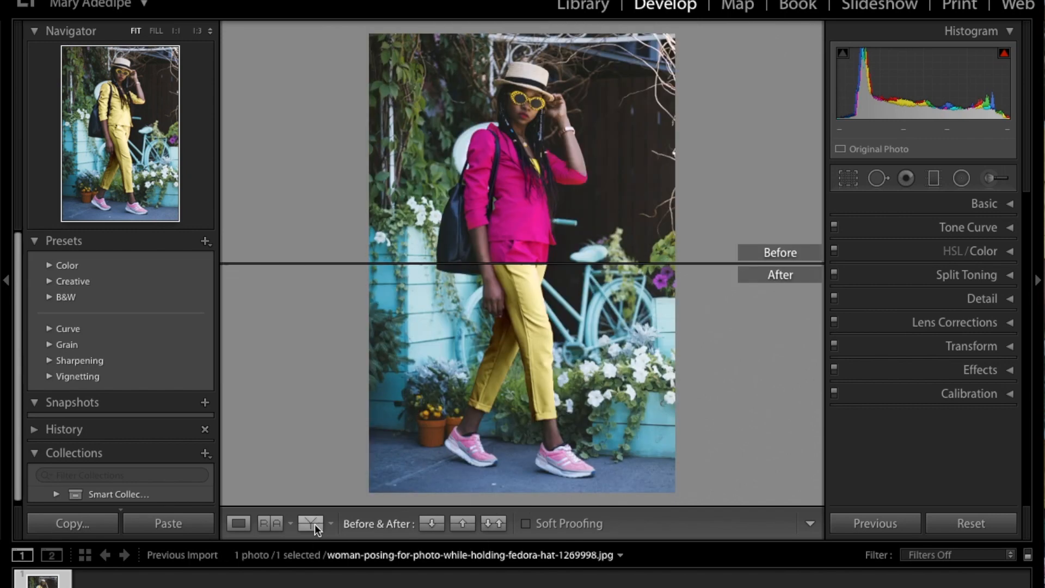
left_click(312, 525)
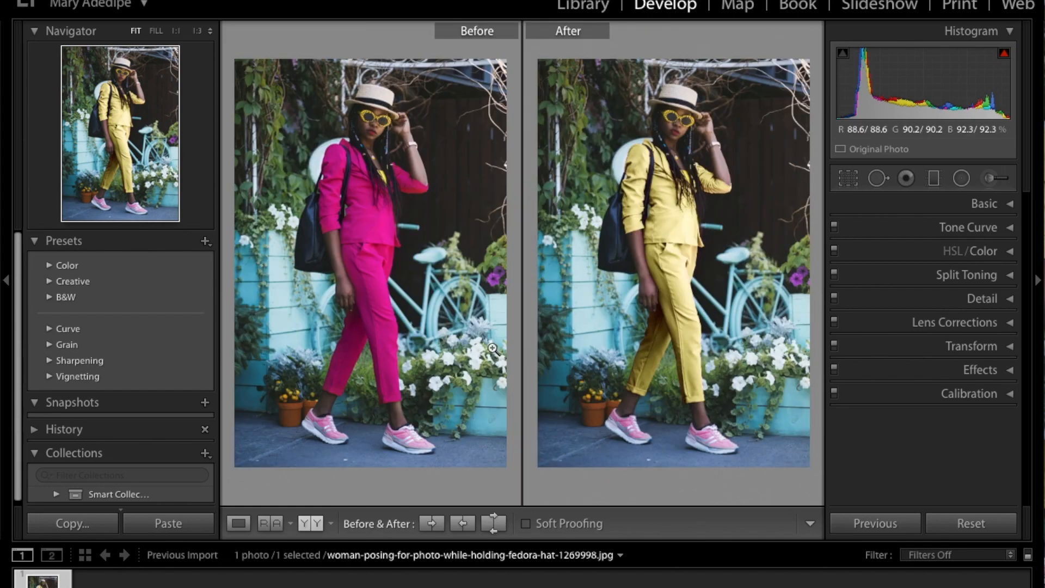